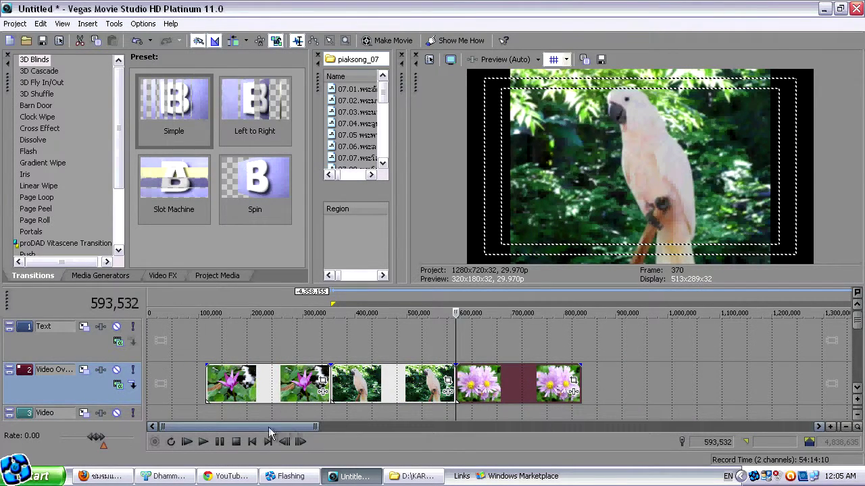
Crop the water lily clip with the 16:9 Widescreen TV aspect ratio preset in Event Pan/Crop
click(252, 388)
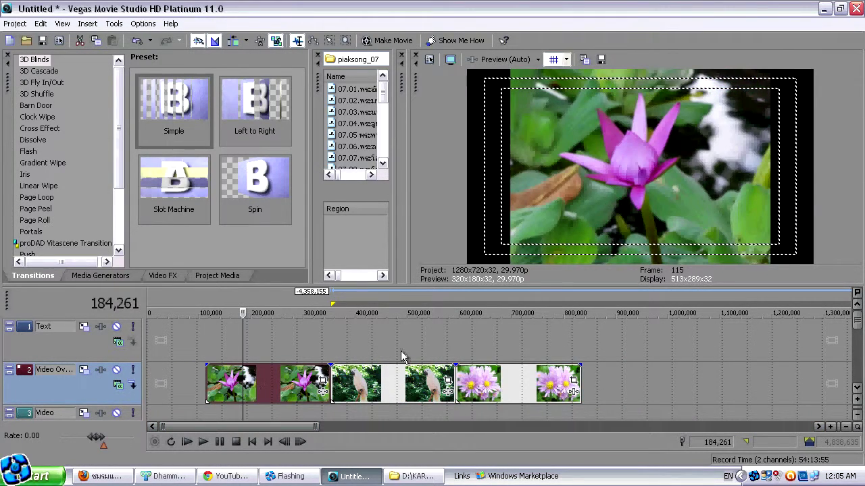
click(322, 381)
click(392, 130)
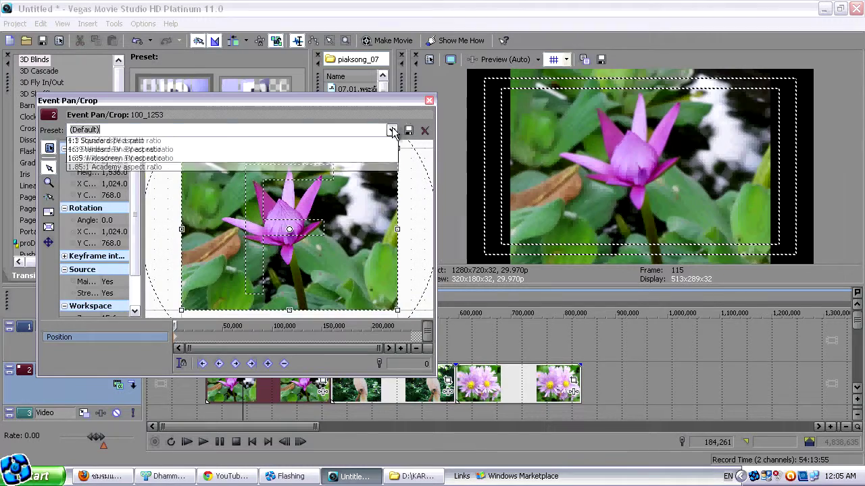
click(385, 170)
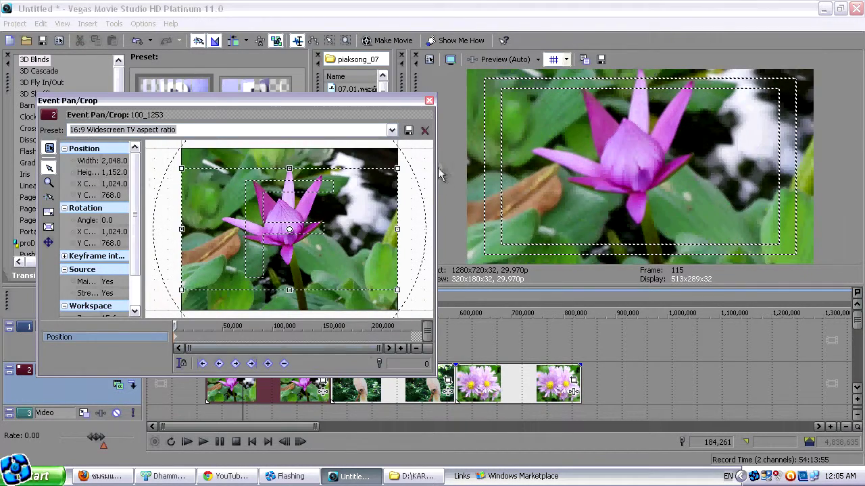
click(429, 100)
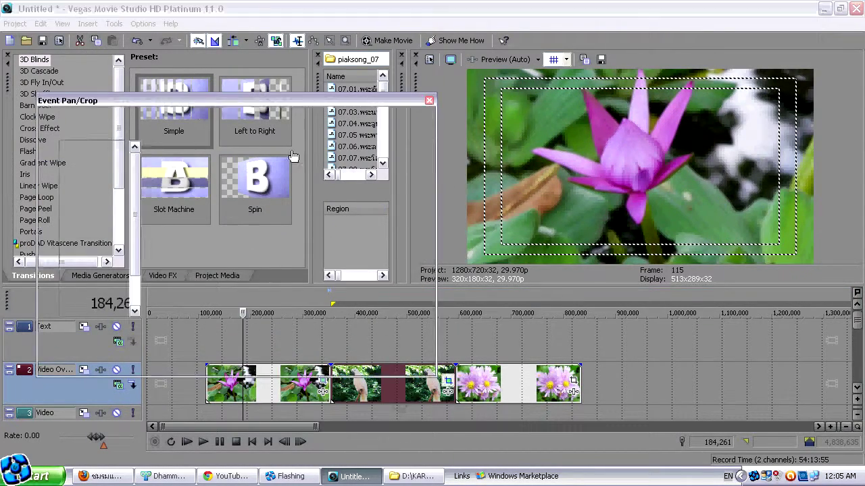
Crop the parrot clip with the 16:9 Widescreen TV aspect ratio preset in Event Pan/Crop
click(391, 130)
click(106, 177)
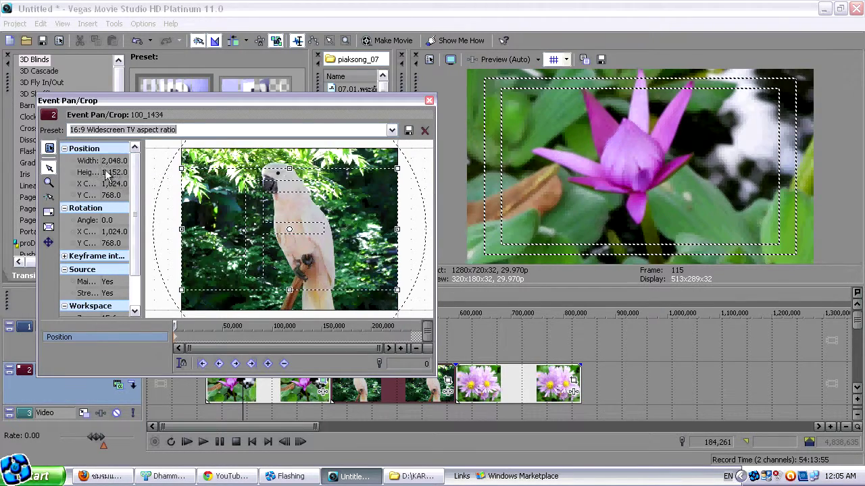
click(429, 100)
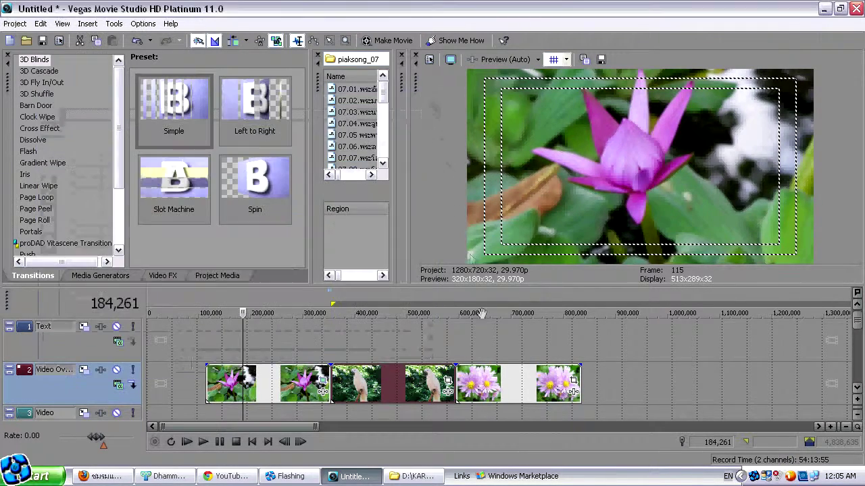
Crop the purple daisies clip with the 16:9 Widescreen TV aspect ratio preset in Event Pan/Crop
click(512, 385)
click(573, 382)
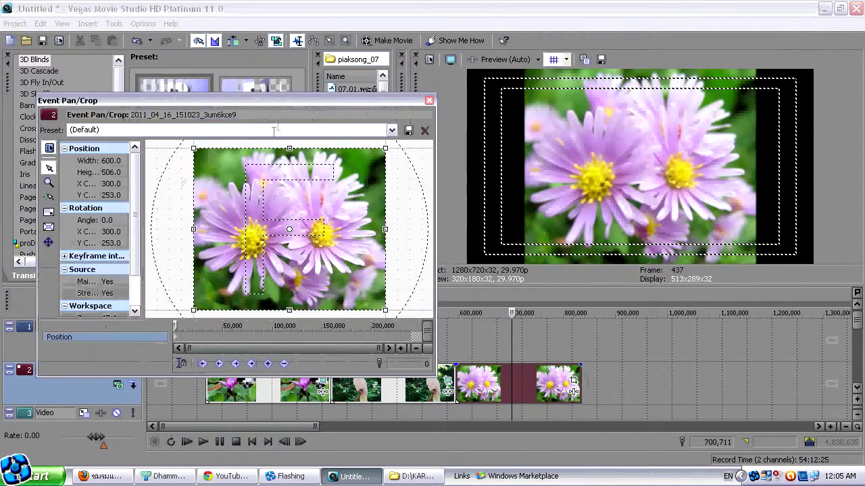
click(392, 130)
click(290, 169)
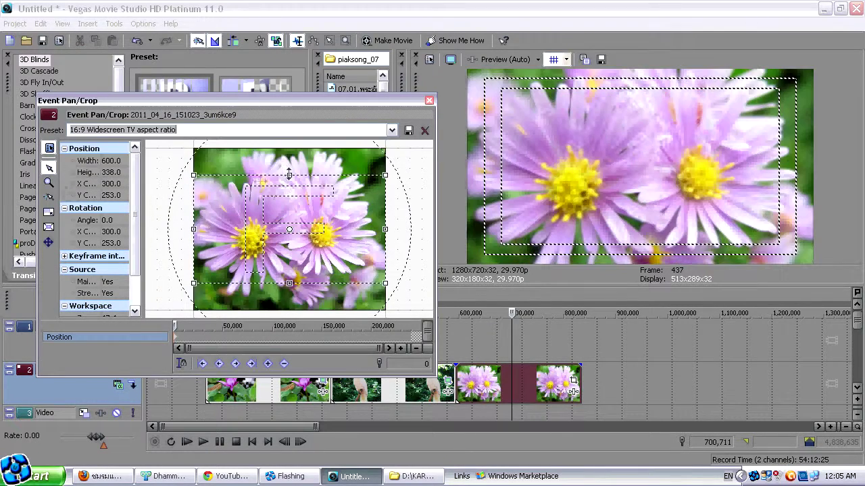
click(429, 100)
Reopen Event Pan/Crop for the water lily clip and have Lock Aspect Ratio turned on
click(268, 384)
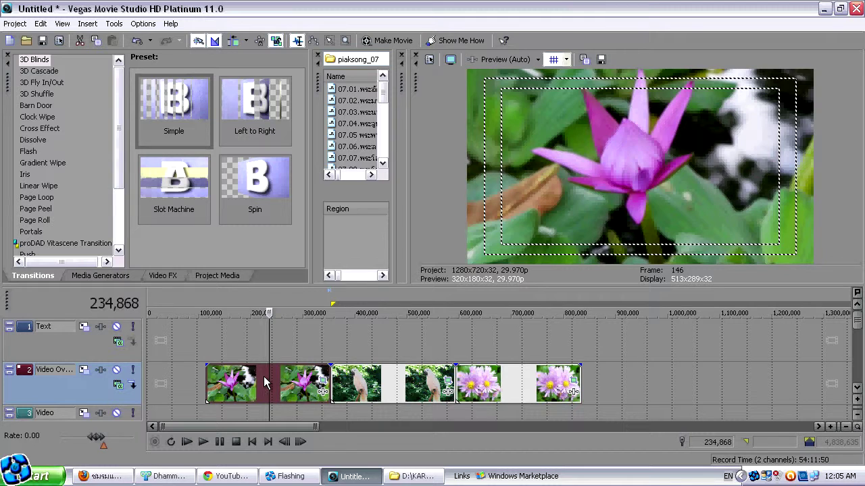
click(323, 384)
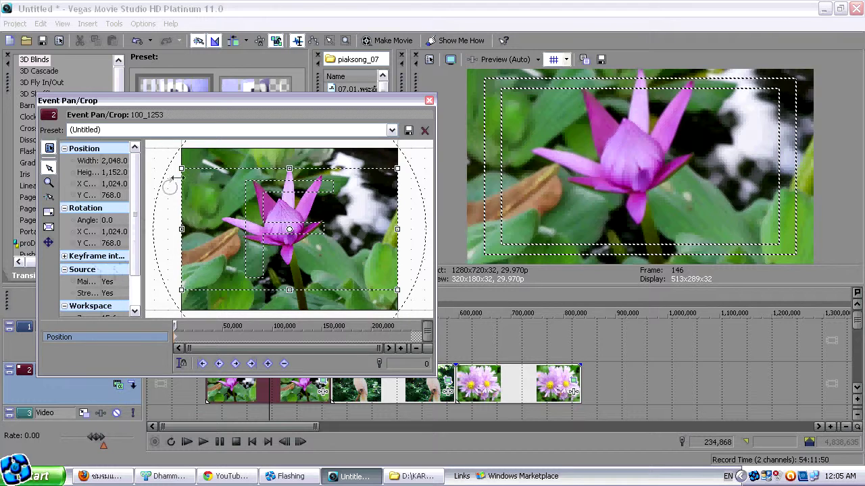
drag(226, 102, 303, 103)
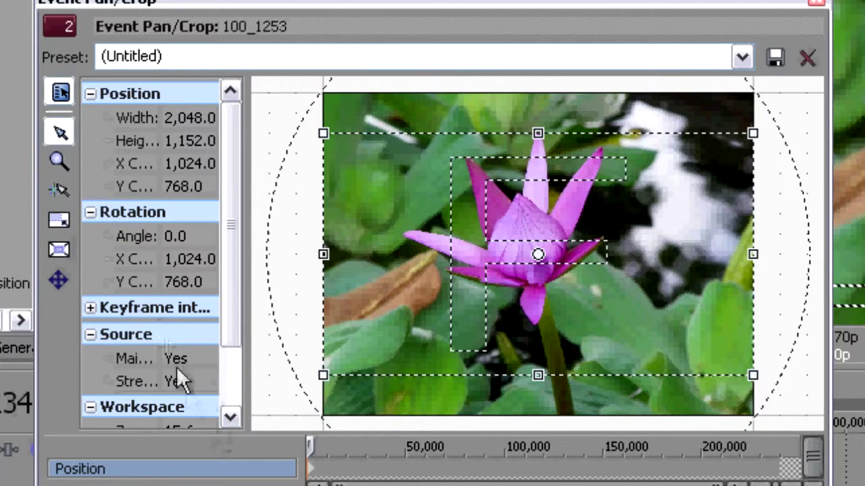
click(57, 219)
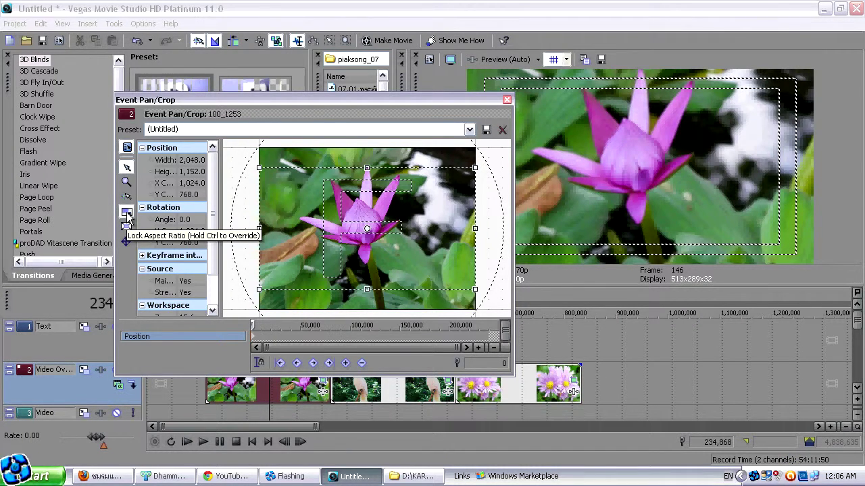
click(127, 213)
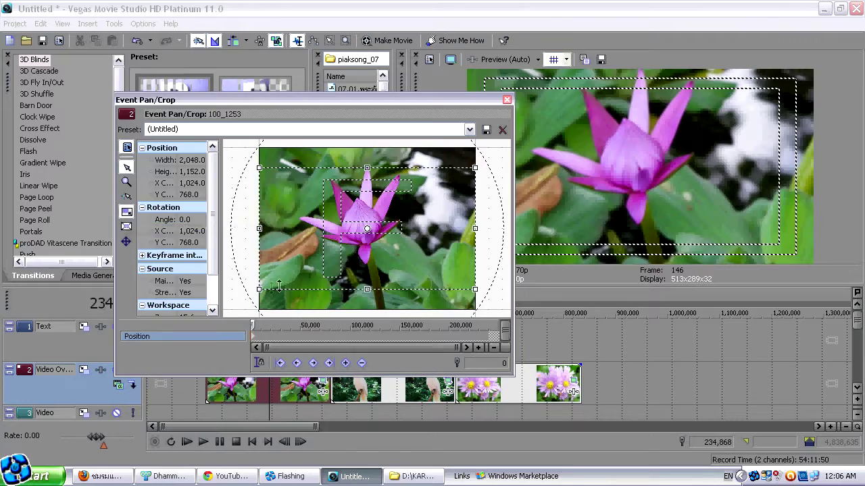
Try resizing the lily's crop frame from one corner with the aspect ratio locked, and reapply the 16:9 Widescreen TV preset
drag(258, 289, 311, 259)
drag(311, 101, 221, 118)
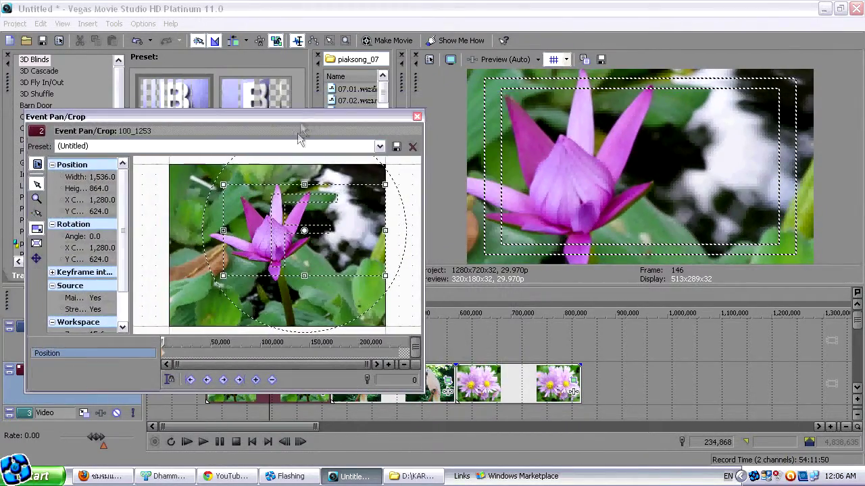
drag(223, 276, 191, 304)
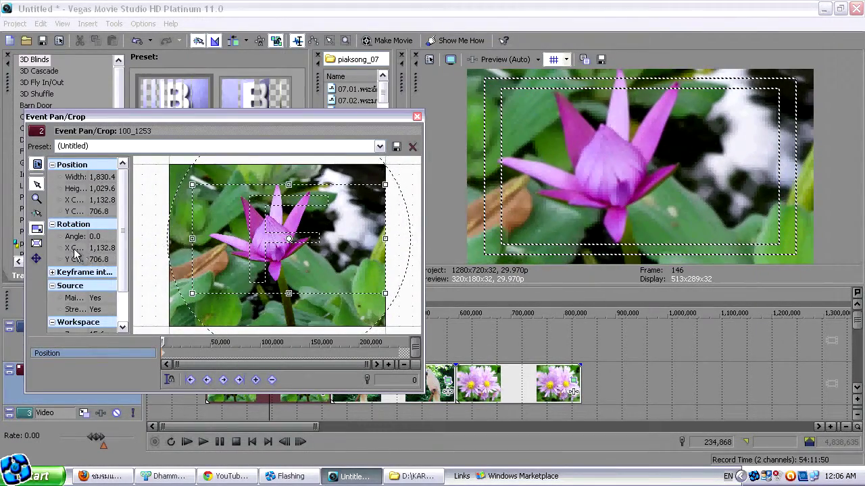
mouse_move(193, 294)
mouse_down()
mouse_move(331, 248)
mouse_move(188, 308)
mouse_up()
click(379, 146)
click(116, 189)
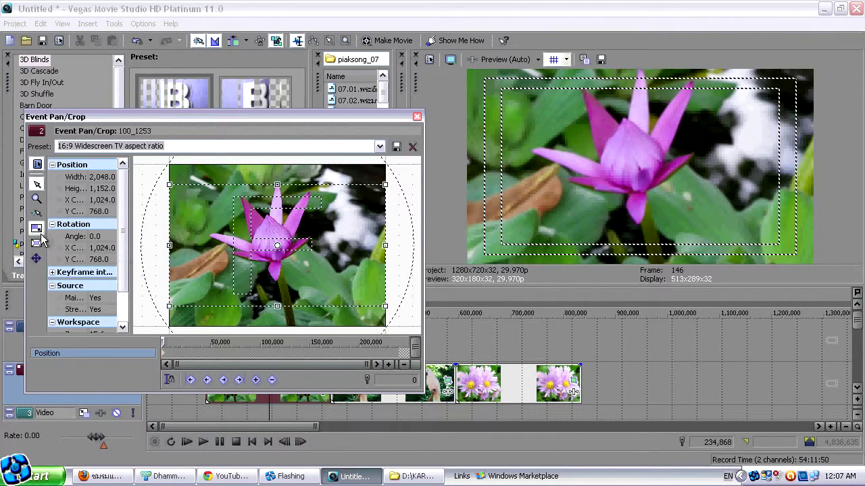
Turn on sizing about the center and shrink the lily's crop frame to about 1,587 × 893
mouse_move(172, 313)
mouse_down()
mouse_move(205, 297)
mouse_move(171, 323)
mouse_up()
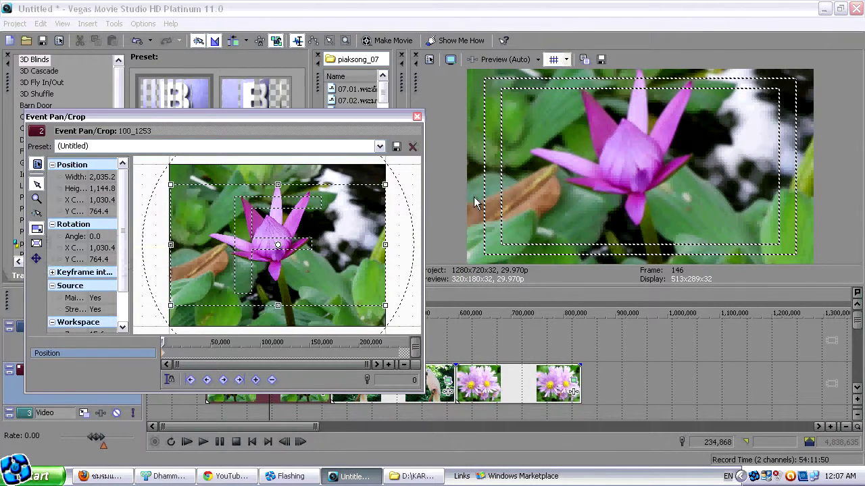
click(37, 245)
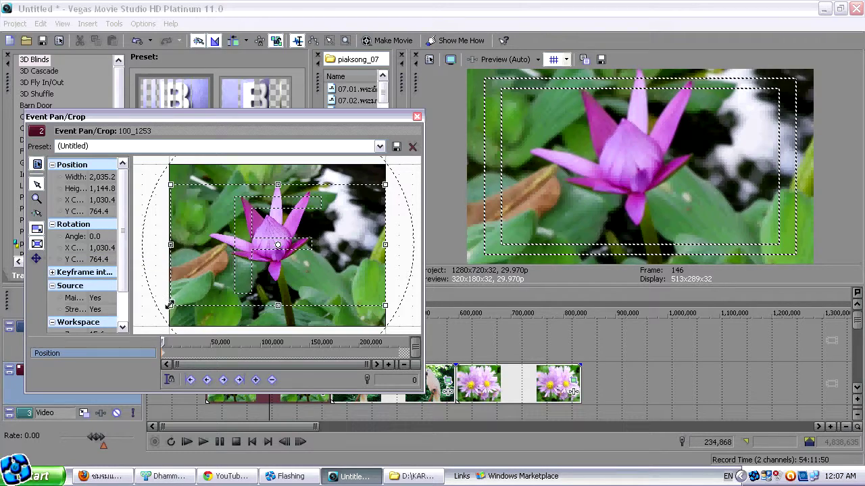
drag(169, 305, 194, 292)
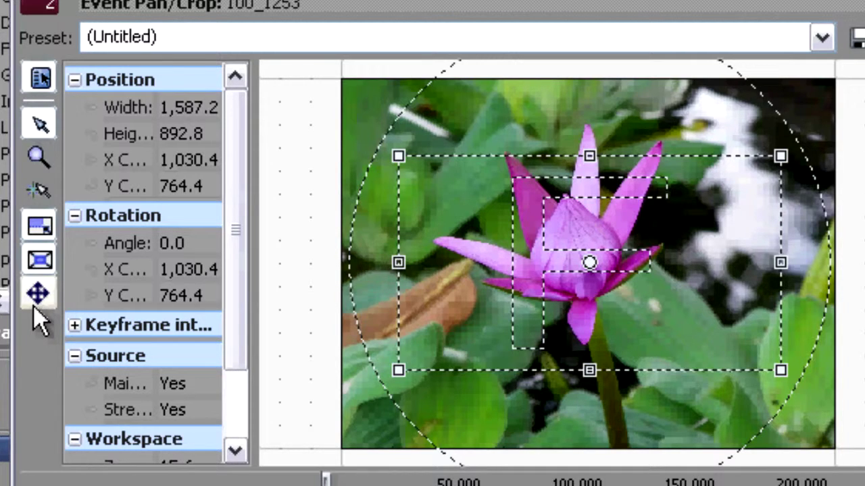
Limit crop frame movement to horizontal only and shift the frame to an X center of about 1,056
click(42, 297)
click(38, 296)
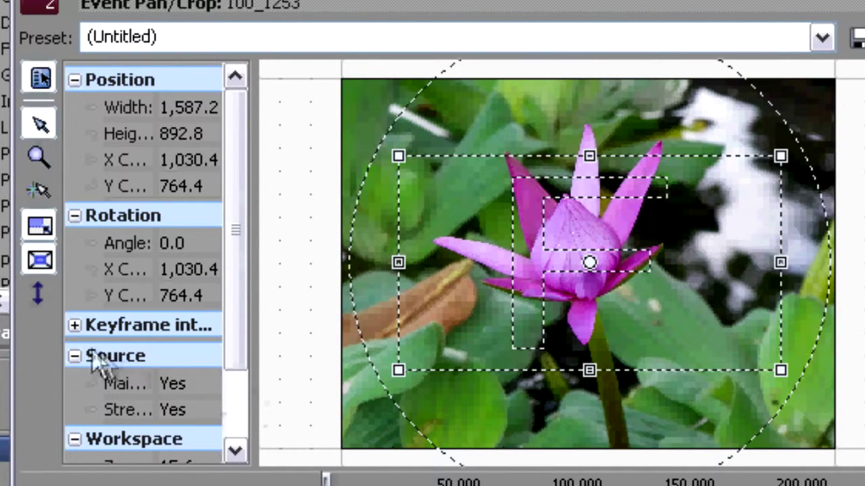
click(35, 294)
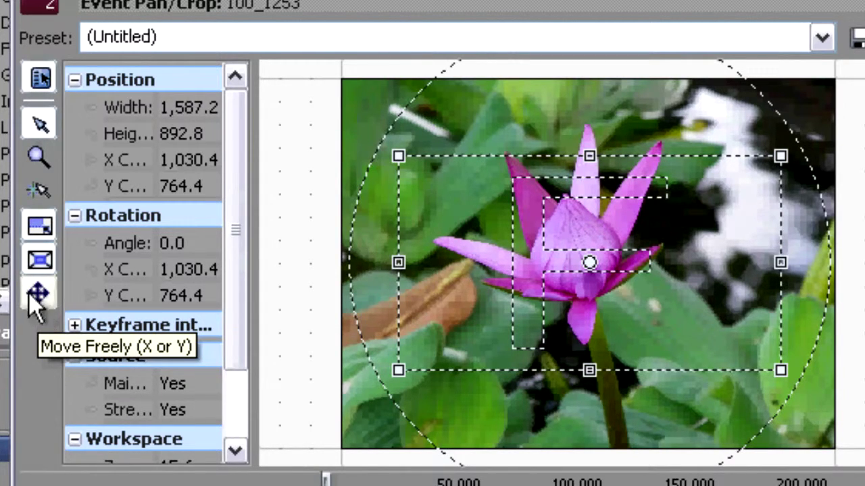
click(38, 297)
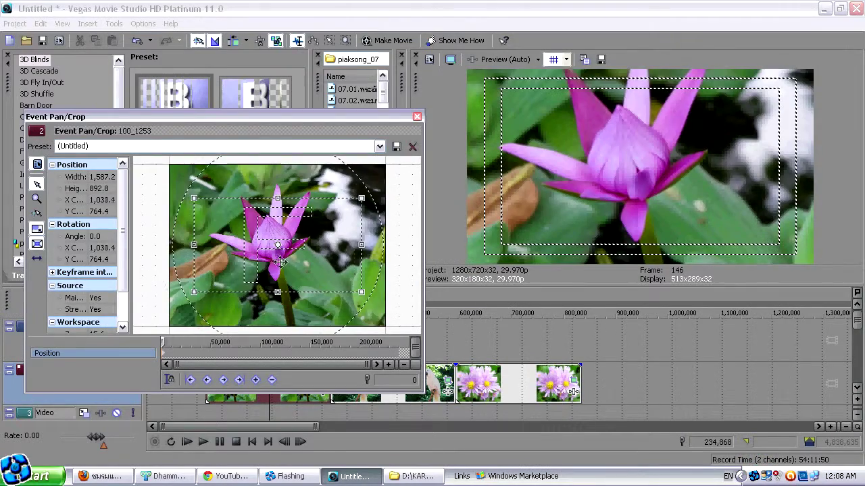
mouse_move(280, 262)
mouse_down()
mouse_move(290, 261)
mouse_move(260, 261)
mouse_move(329, 261)
mouse_move(285, 261)
mouse_up()
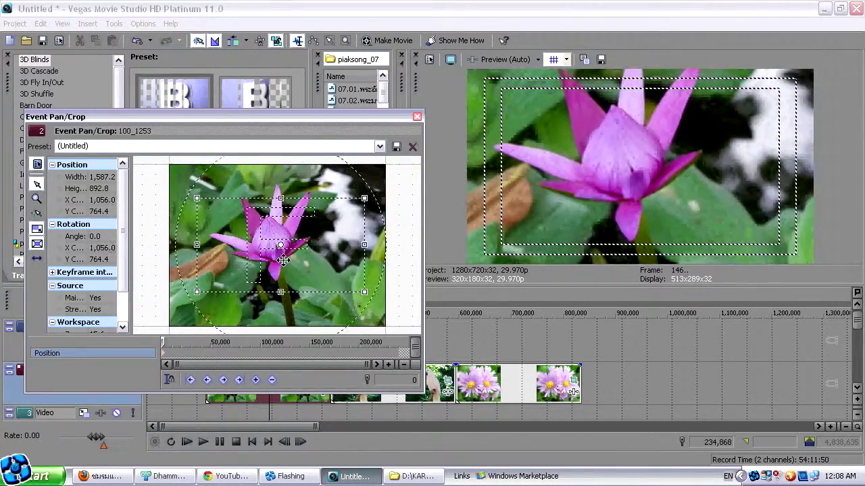
Limit movement to vertical only, shift the crop frame to a Y center of about 816, and restore free movement
click(37, 259)
drag(241, 283, 277, 288)
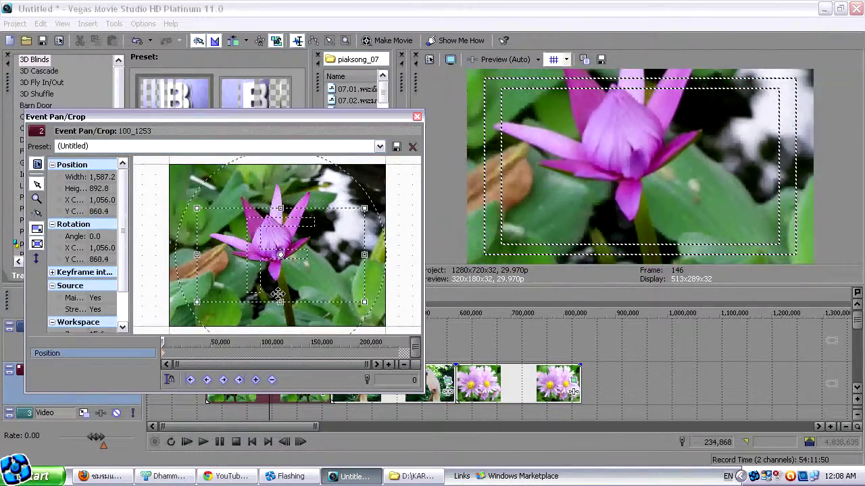
click(37, 258)
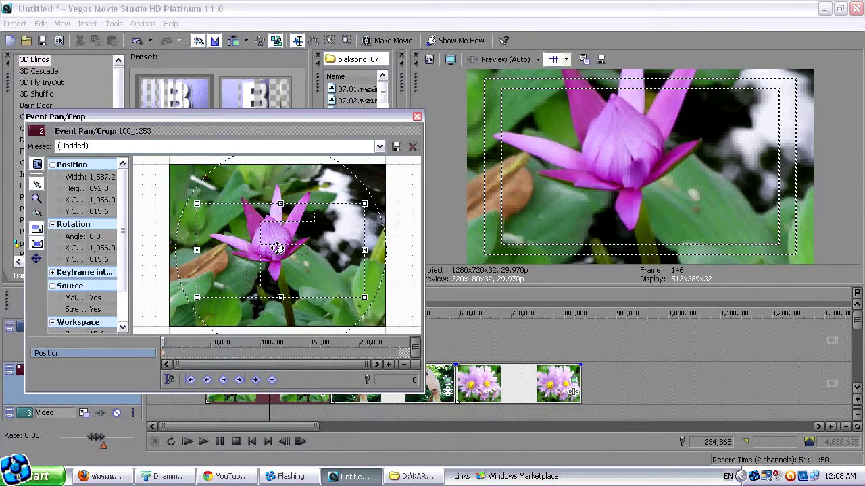
Shift the daisies and parrot clips further along the timeline and extend the end of the water lily clip into the gap
mouse_move(336, 123)
mouse_down()
mouse_move(351, 95)
mouse_move(345, 119)
mouse_up()
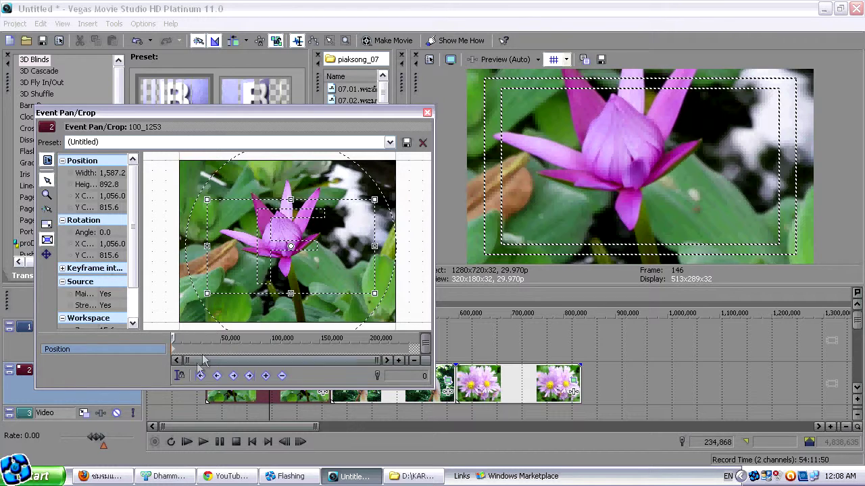
drag(175, 337, 213, 338)
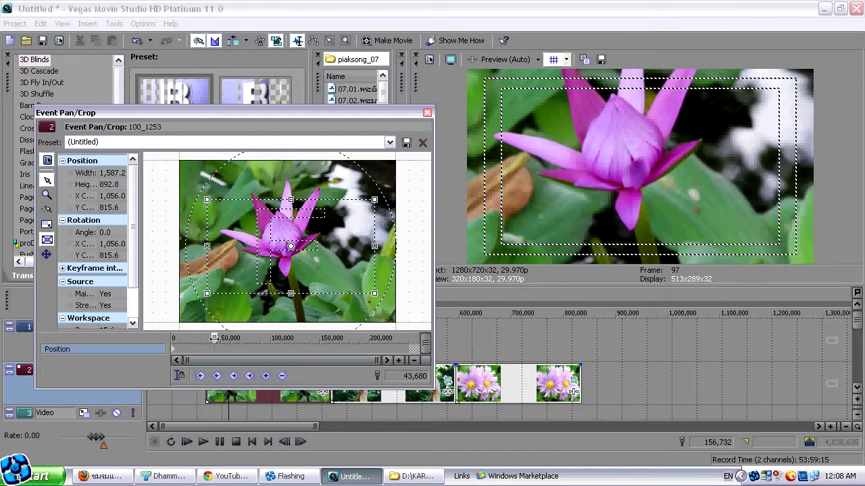
click(413, 399)
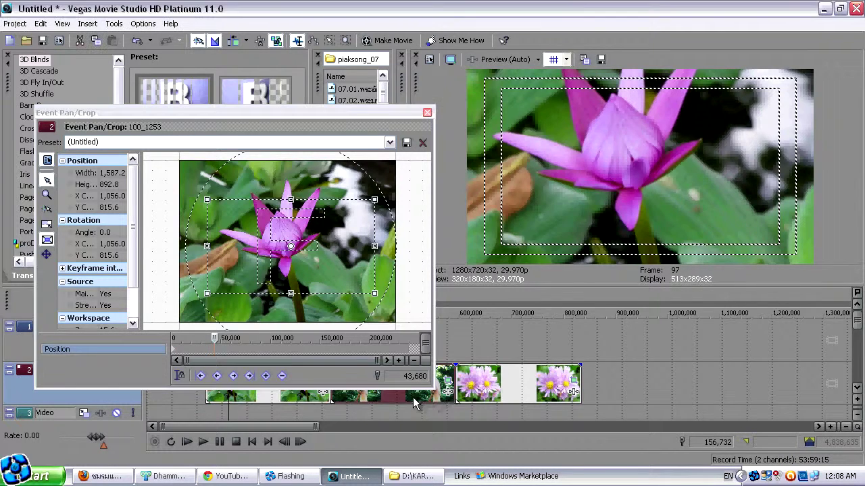
drag(470, 398, 727, 400)
drag(371, 399, 595, 399)
drag(328, 395, 540, 400)
Add crop keyframes to the lily clip at 102,835 sized about 973 × 547 and at 205,670 sized about 1,126 × 419
drag(189, 340, 209, 340)
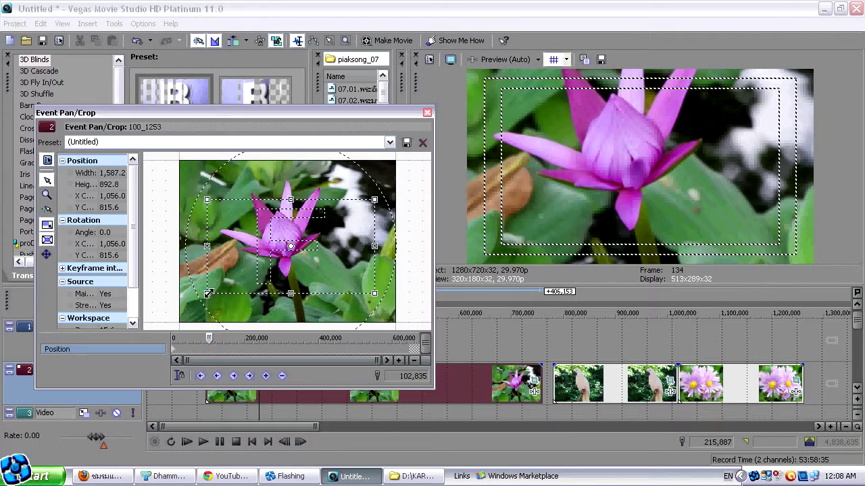
drag(207, 294, 239, 275)
drag(215, 338, 262, 337)
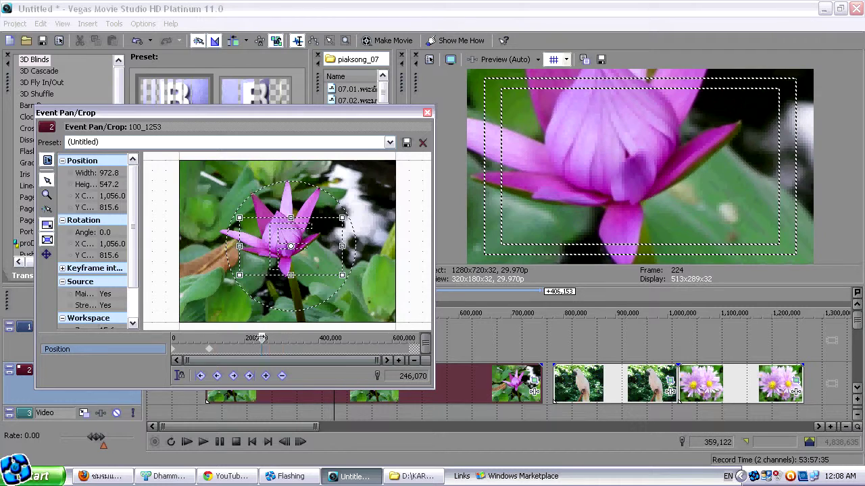
drag(261, 338, 247, 338)
click(265, 375)
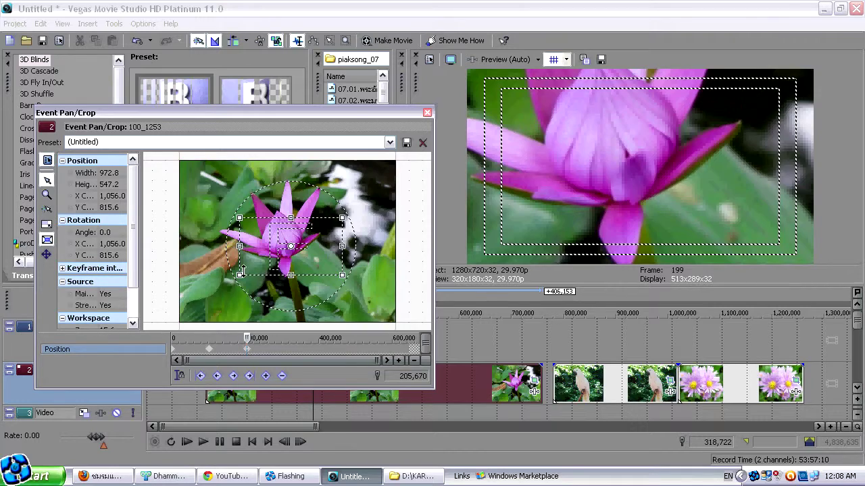
mouse_move(240, 276)
mouse_down()
mouse_move(250, 270)
mouse_move(223, 284)
mouse_move(231, 269)
mouse_up()
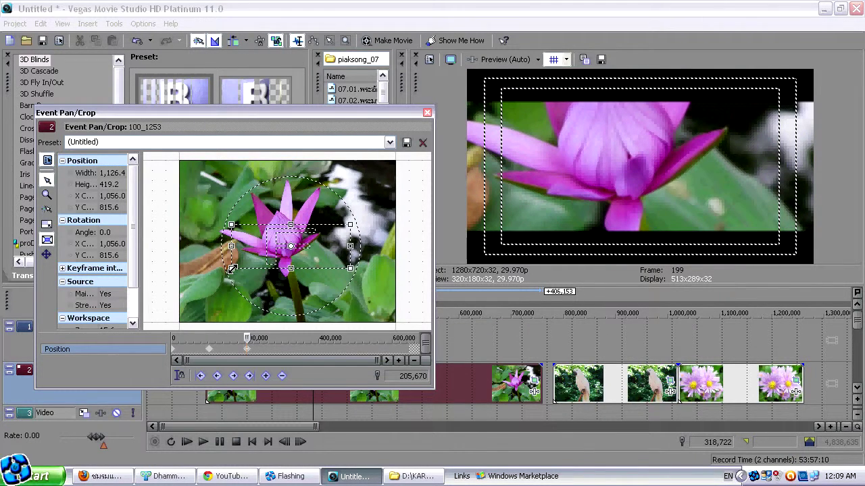
Add a keyframe at 330,542, resize the crop frame to about 1,024 × 381 and move it horizontally to X center 537.6
drag(249, 338, 292, 338)
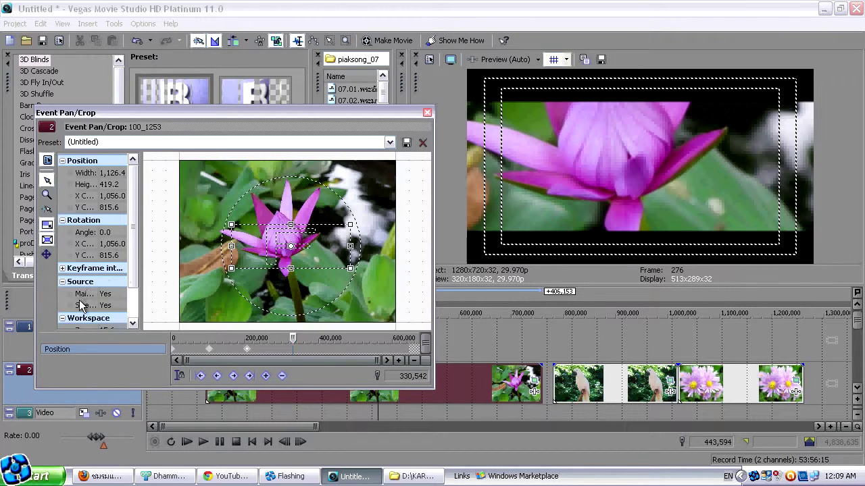
click(47, 256)
drag(232, 247, 238, 246)
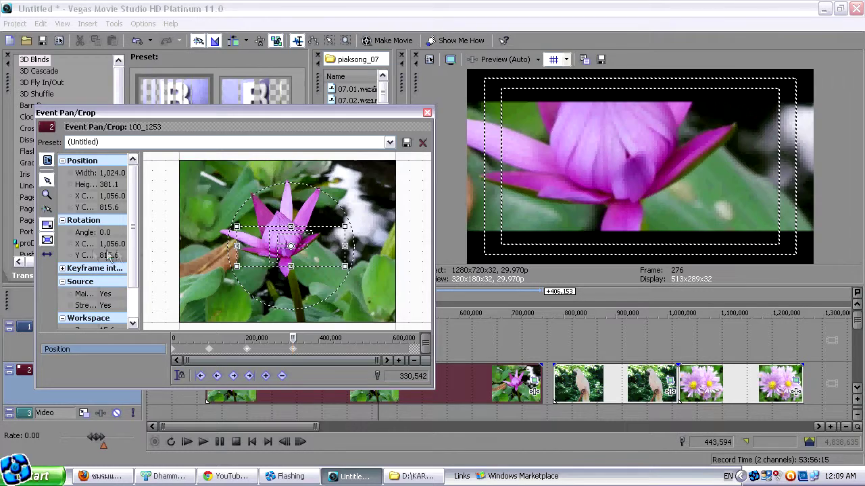
drag(259, 253, 203, 251)
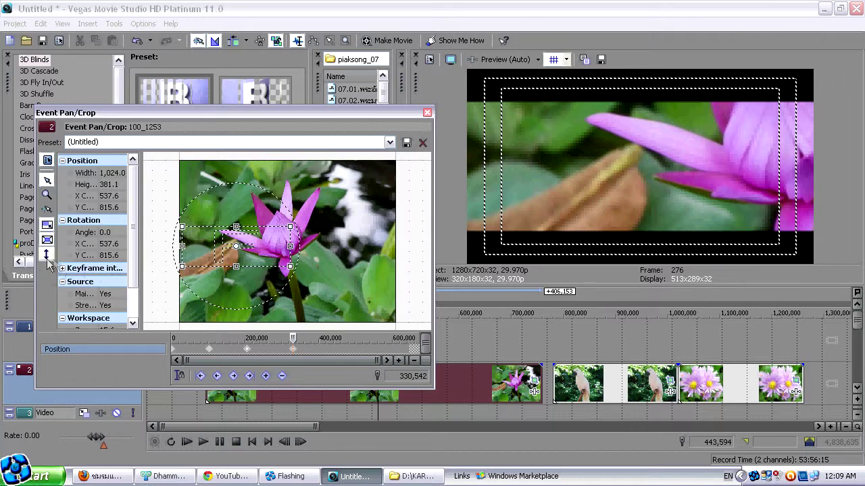
Add lily crop keyframes at 426,032 with Y center 278 and at 539,885 with Y center 578.8 and a rotation angle of about 1,622.5
drag(298, 336, 328, 337)
drag(199, 252, 199, 194)
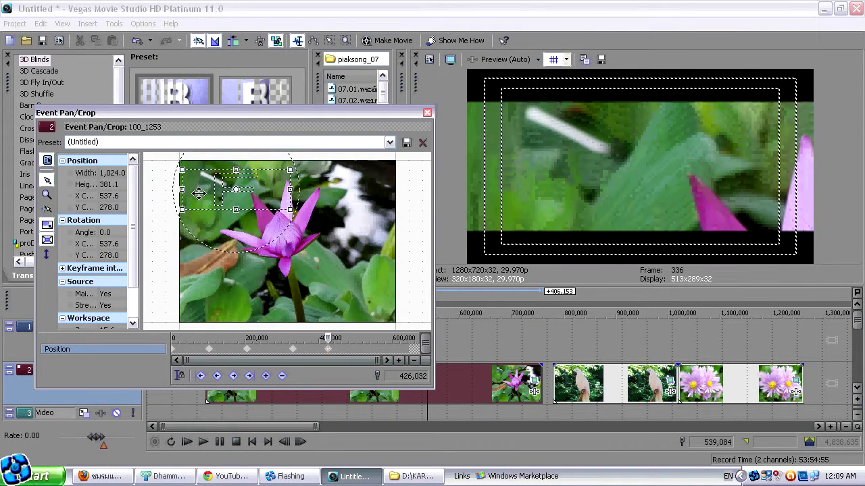
drag(330, 337, 370, 337)
click(267, 377)
drag(206, 186, 269, 218)
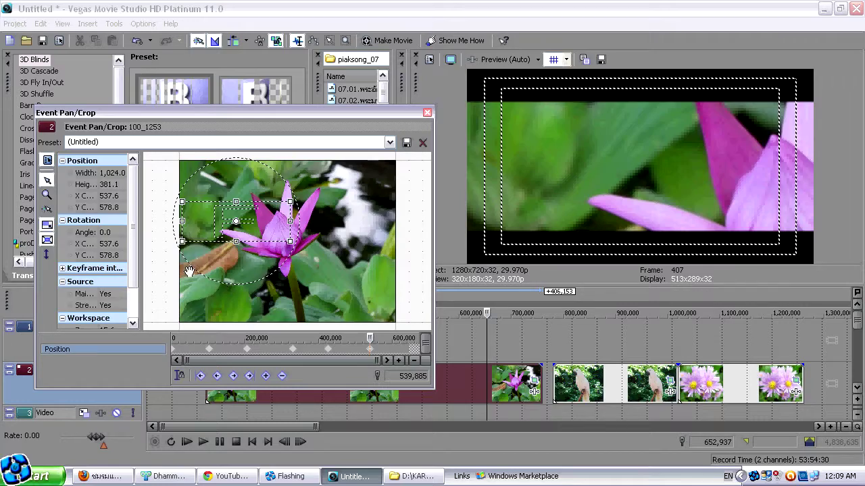
drag(210, 277, 248, 197)
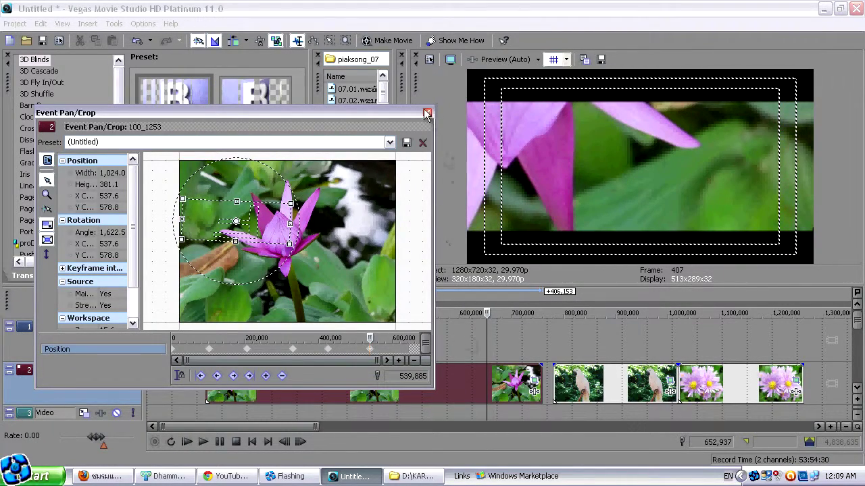
Close Event Pan/Crop and play the water lily clip from its start to review the animation
click(427, 114)
click(206, 399)
click(203, 441)
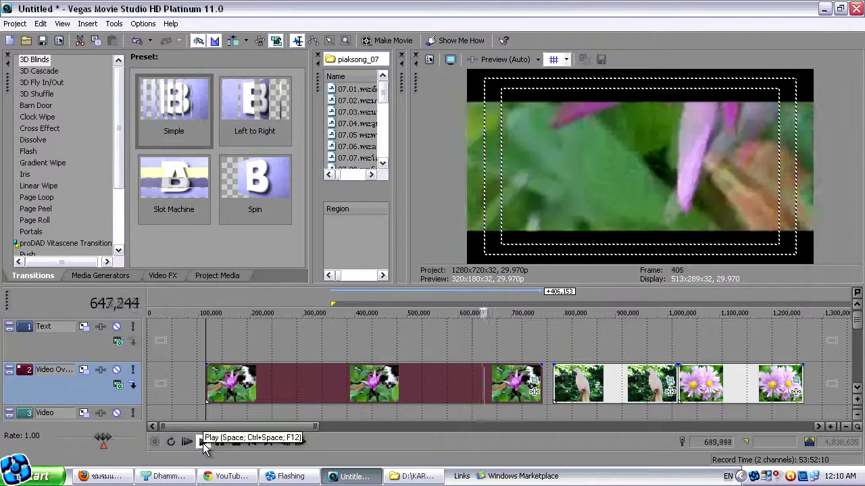
click(219, 444)
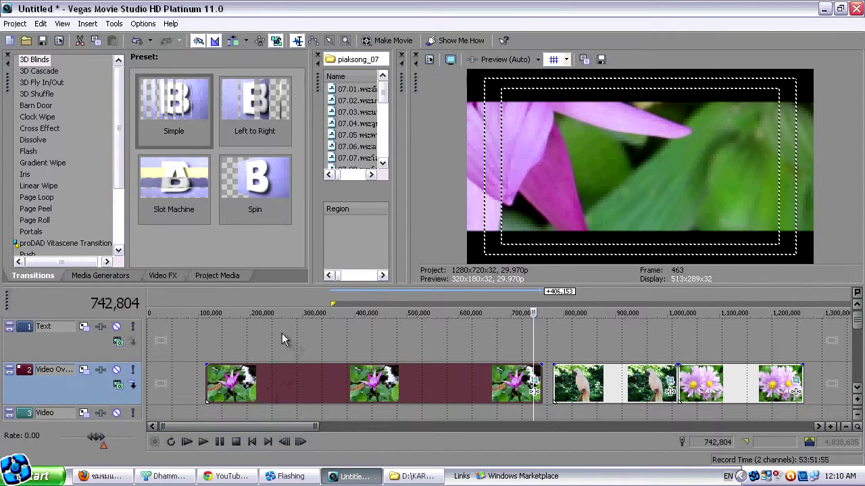
Move the parrot clip earlier on the timeline so it starts right at the end of the water lily clip
drag(292, 429, 336, 429)
click(387, 395)
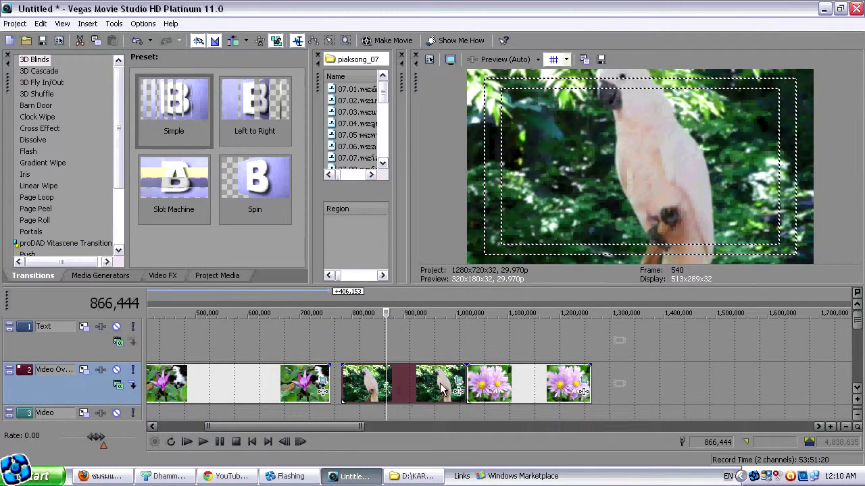
mouse_move(446, 392)
mouse_down()
mouse_move(436, 393)
mouse_move(449, 393)
mouse_up()
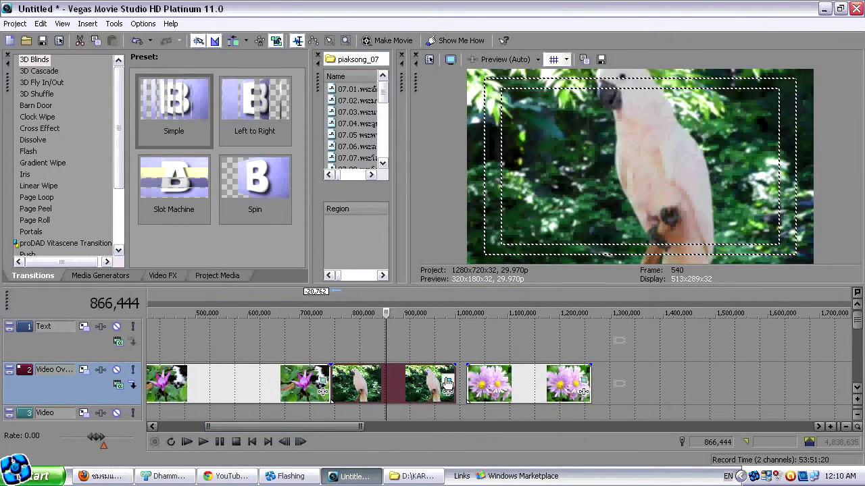
In the parrot clip's Event Pan/Crop, set Y center 576 at the start and add a 1,137.8 × 640 head close-up keyframe at 71,663
click(448, 383)
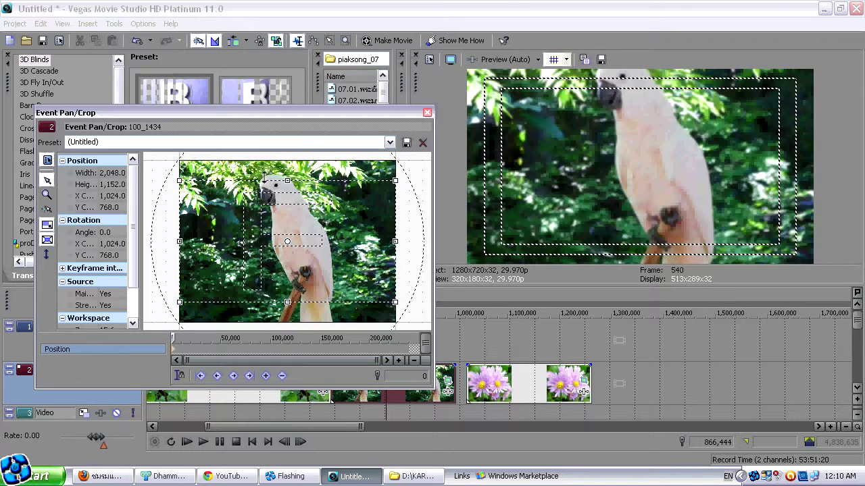
drag(277, 226, 283, 206)
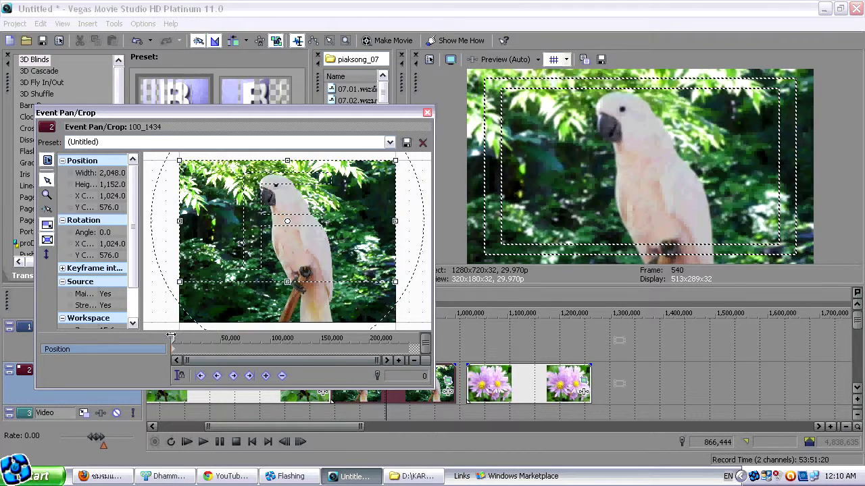
drag(174, 337, 242, 338)
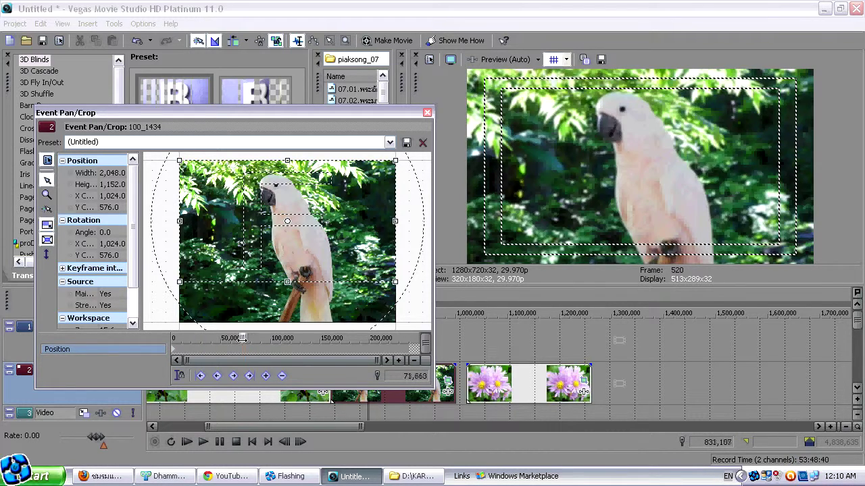
click(266, 376)
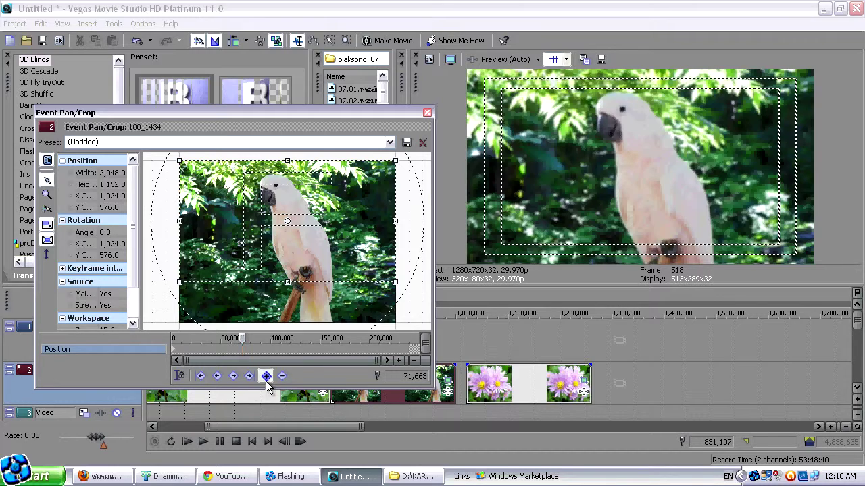
drag(180, 284, 226, 253)
drag(282, 234, 282, 212)
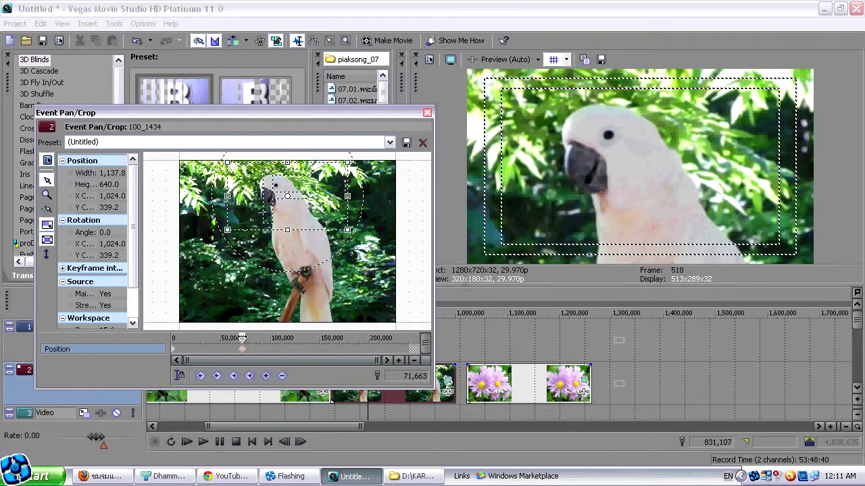
Add a parrot keyframe at 133,770 holding the close-up, and one at 221,130 enlarged to about 1,701 × 957 with Y center 492.8
drag(242, 338, 303, 338)
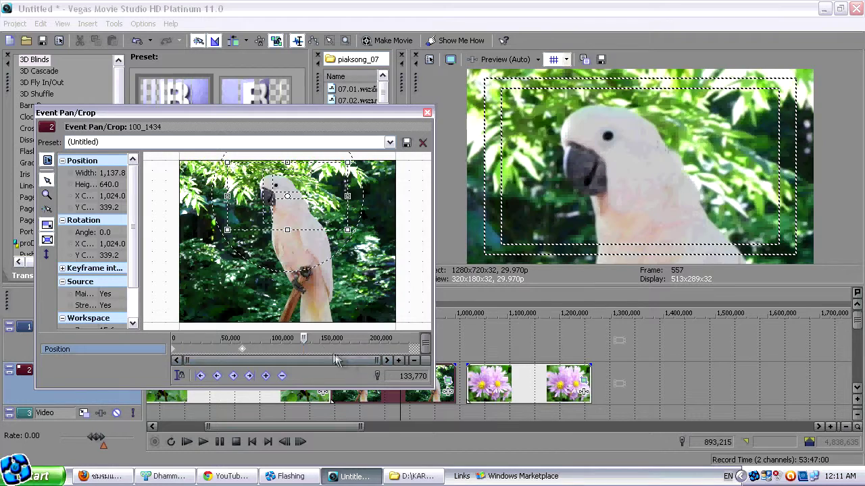
click(266, 376)
drag(309, 339, 390, 339)
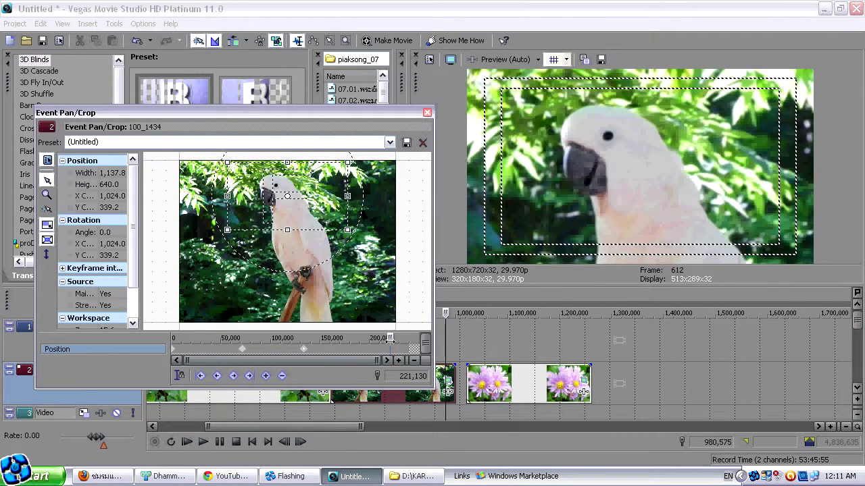
click(244, 224)
drag(227, 230, 199, 268)
drag(260, 224, 252, 233)
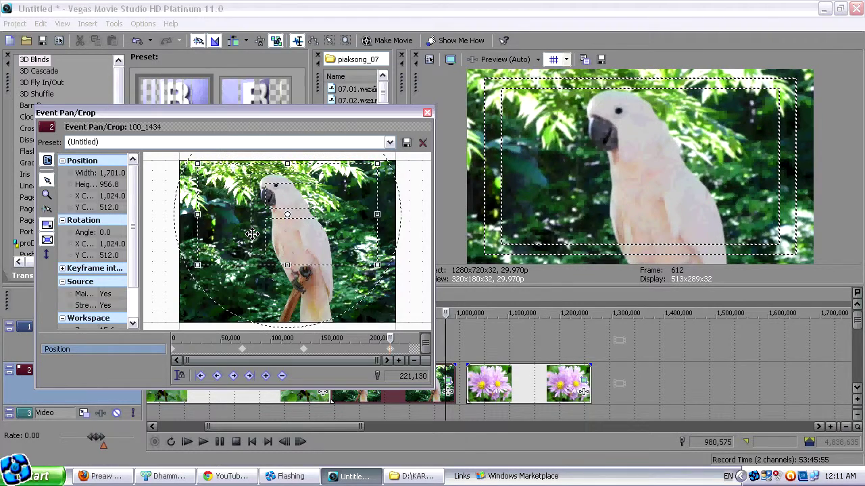
drag(252, 233, 254, 231)
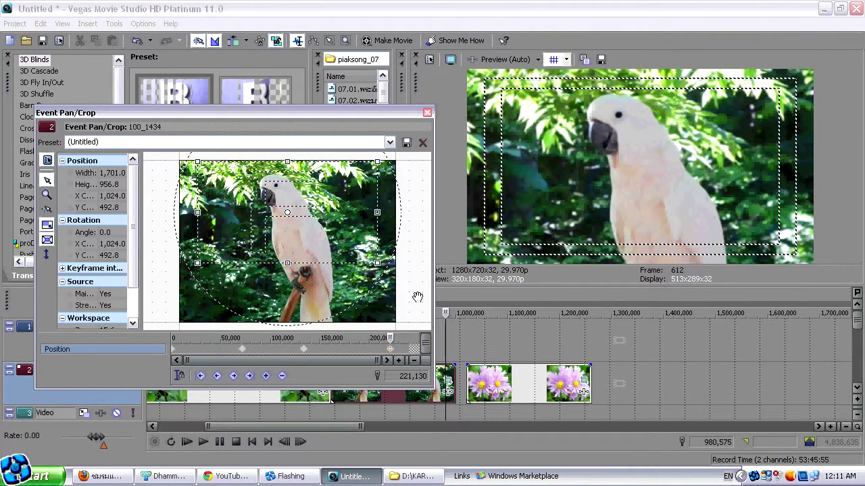
Close Event Pan/Crop and play the parrot clip from its start to review the zoom
click(427, 112)
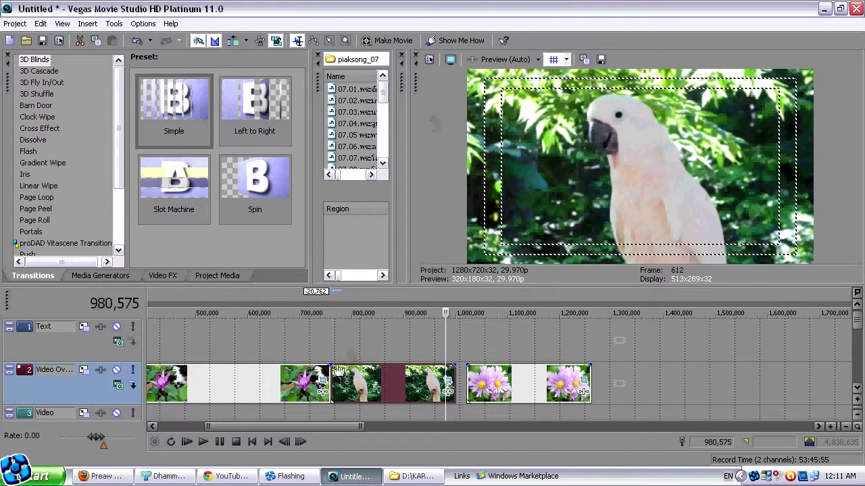
click(331, 382)
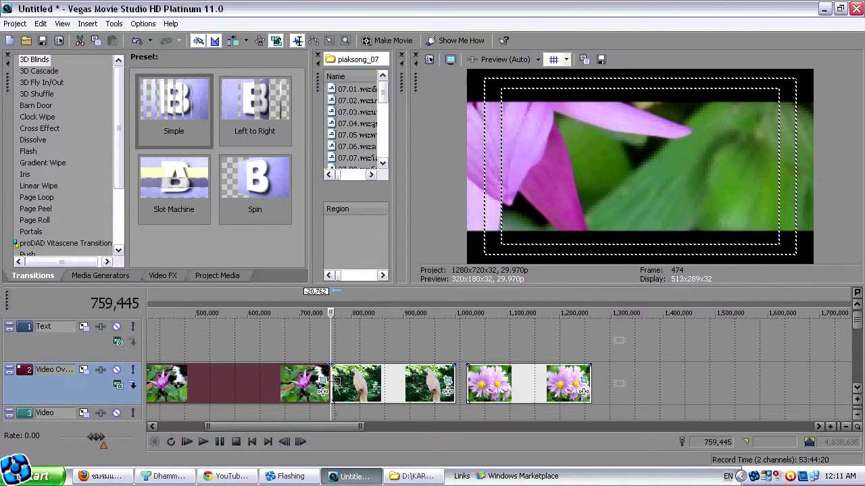
click(203, 443)
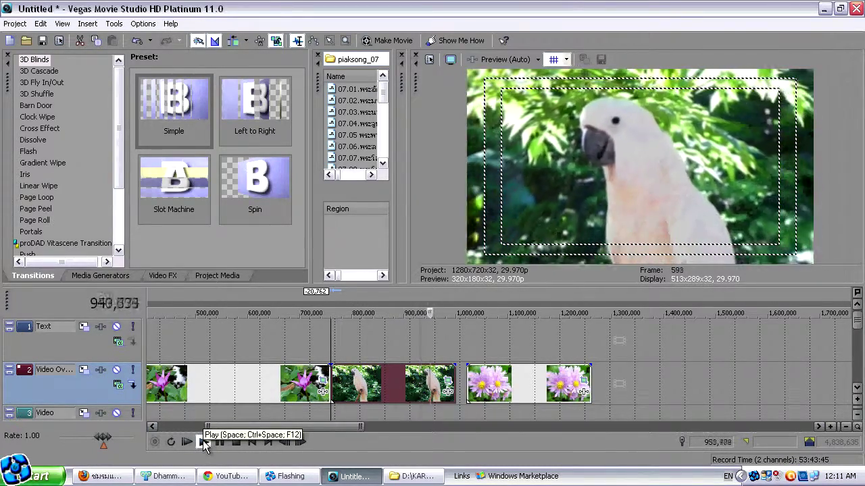
click(220, 442)
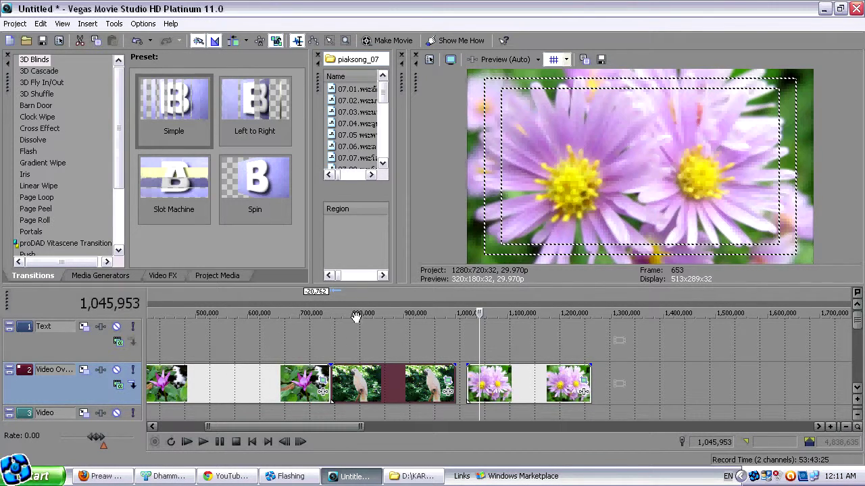
Open Event Pan/Crop for the daisies clip and extend the clip's end by about 326,998 on the timeline
click(533, 391)
click(502, 388)
click(584, 385)
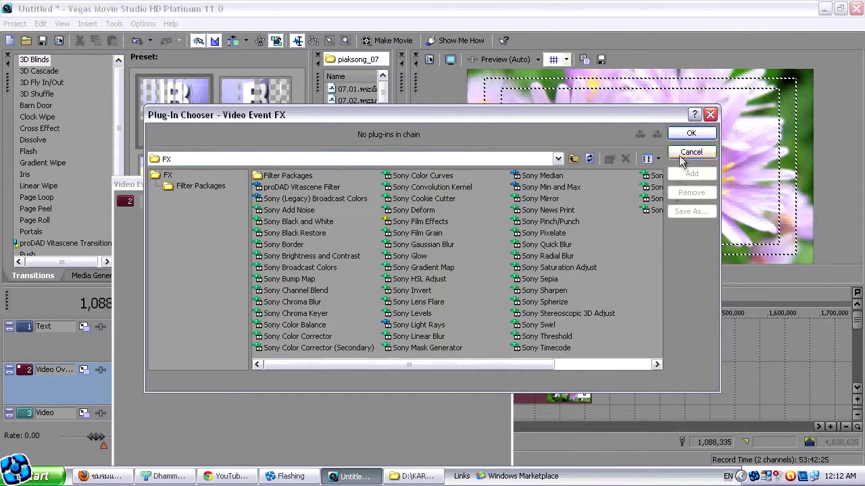
click(686, 154)
click(584, 380)
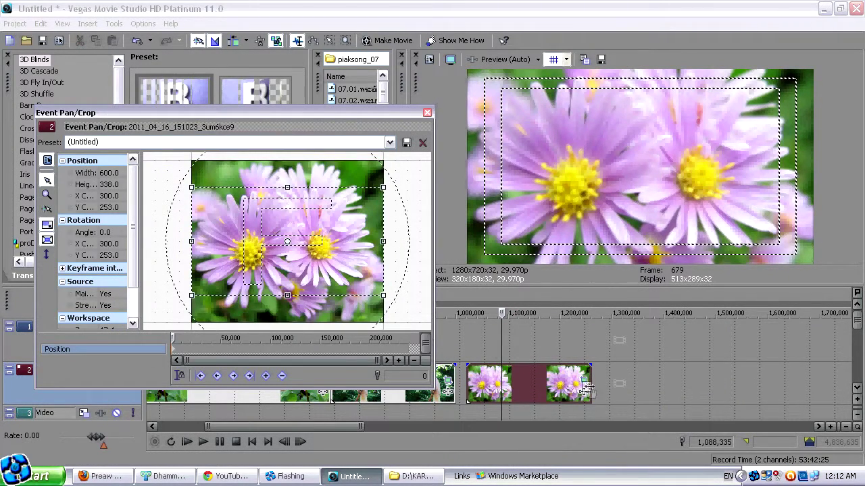
drag(589, 387, 755, 387)
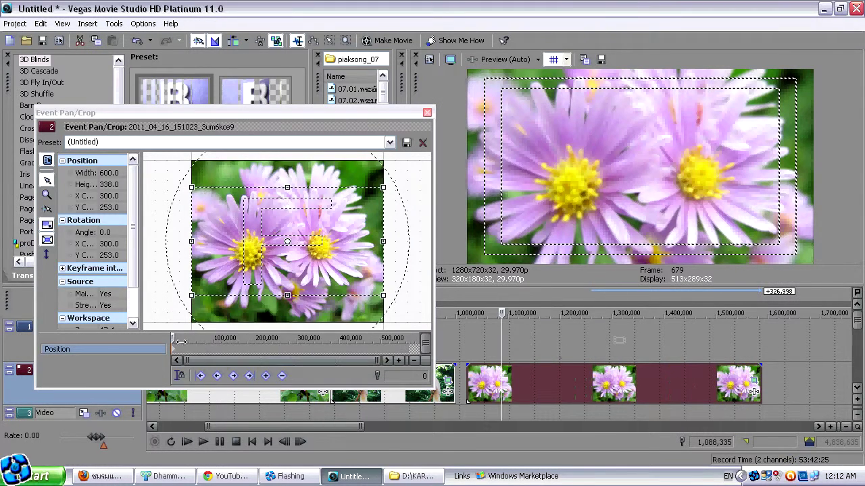
Add daisies keyframes at 215,937 and 340,021 with a rotation of about 542.1°, and at 506,002 with a rotation of about -176.7°
drag(172, 337, 261, 338)
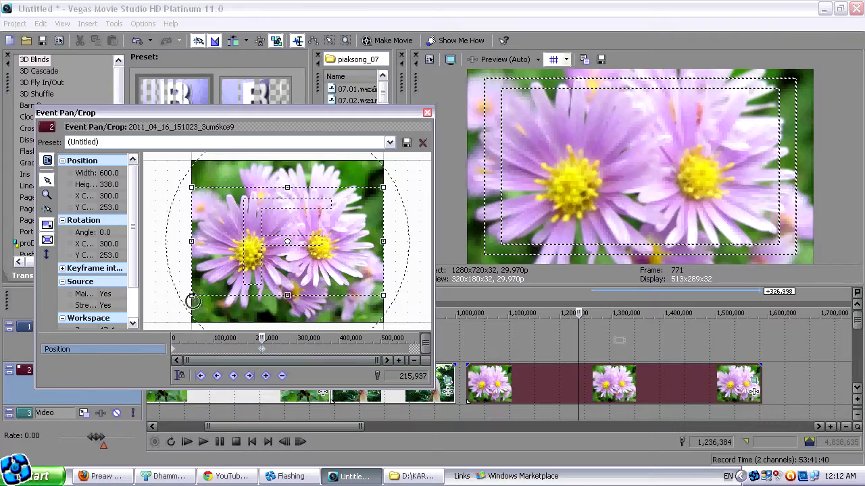
drag(184, 303, 314, 242)
drag(262, 337, 312, 339)
click(266, 375)
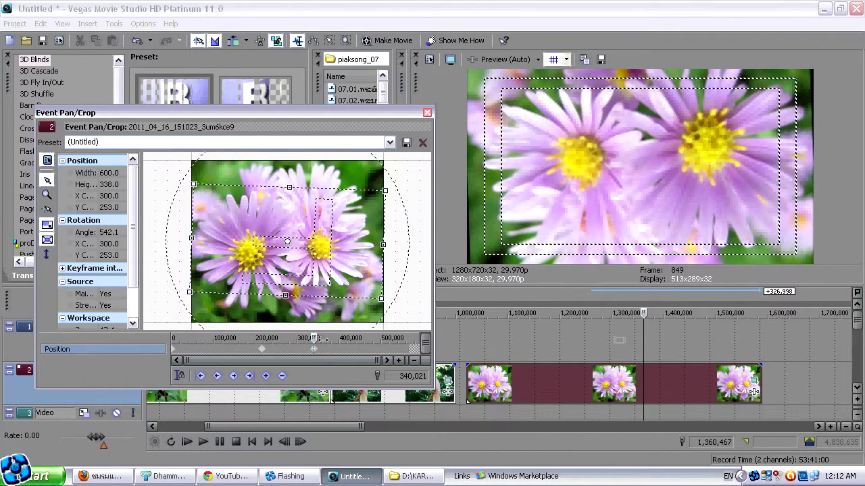
drag(315, 339, 383, 338)
drag(388, 263, 338, 254)
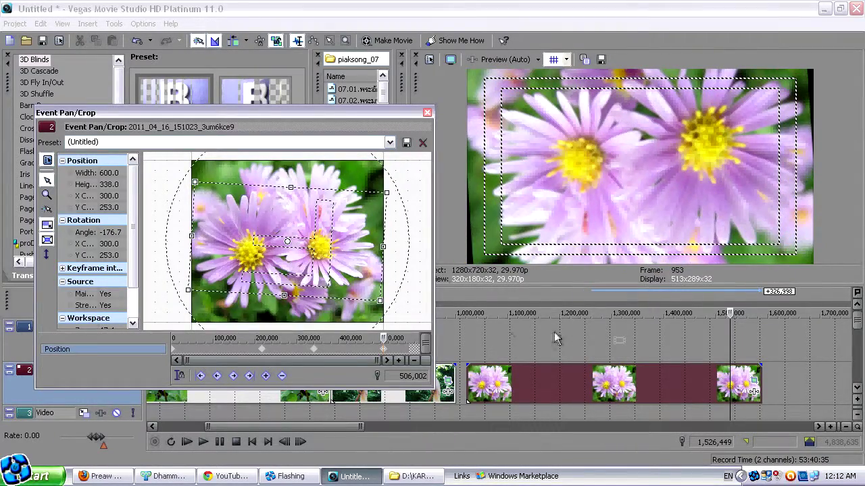
Play the daisies clip from its start to review the rotation, and close Event Pan/Crop
click(471, 380)
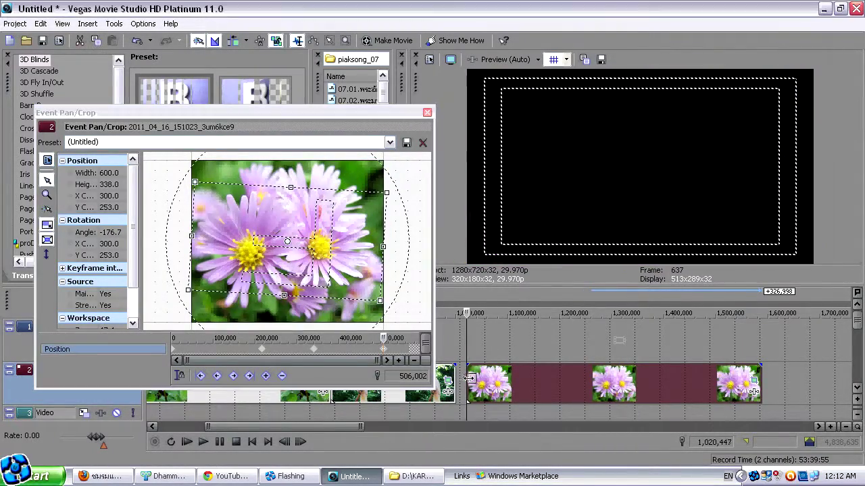
click(214, 444)
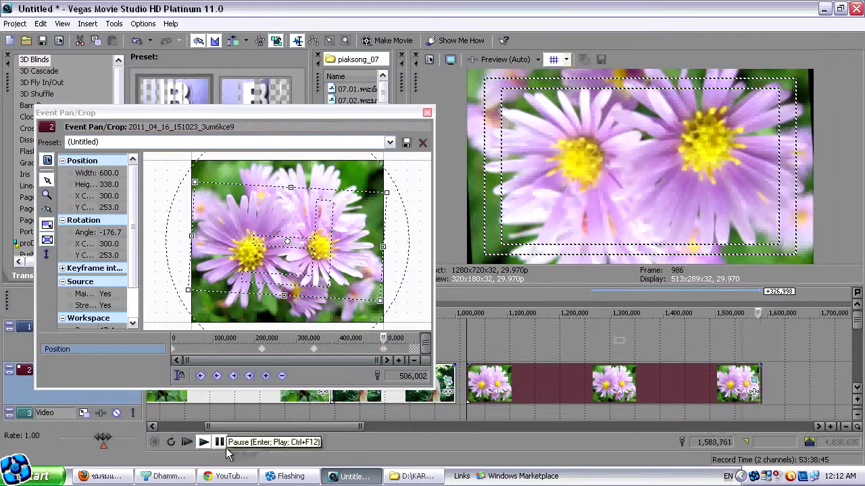
click(219, 443)
click(427, 112)
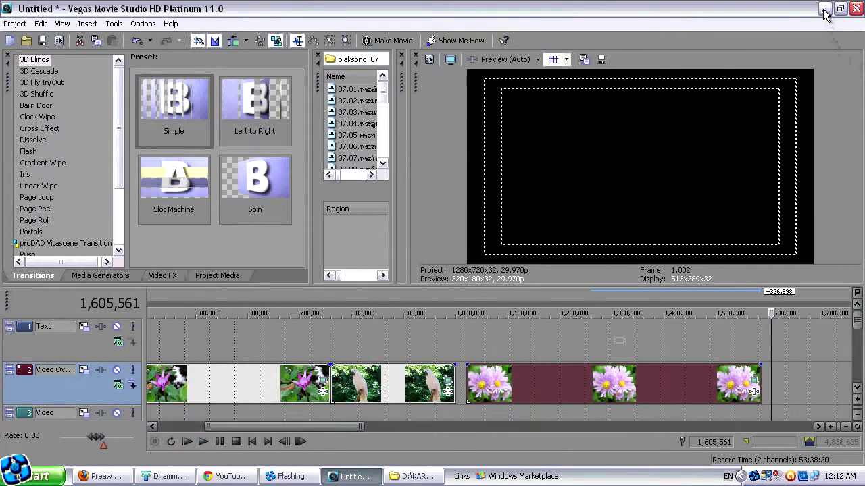
Minimise the video editor and open the KARAOKE_Project folder from the desktop
click(825, 9)
double_click(126, 274)
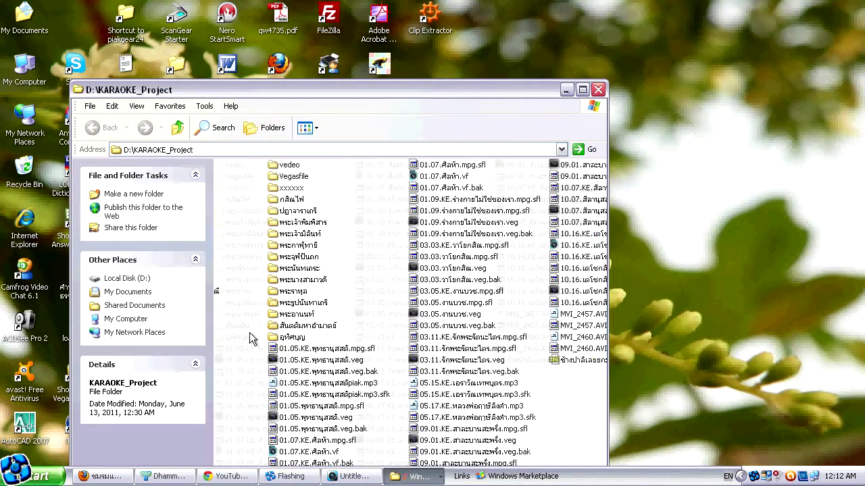
scroll(243, 338, up, 2)
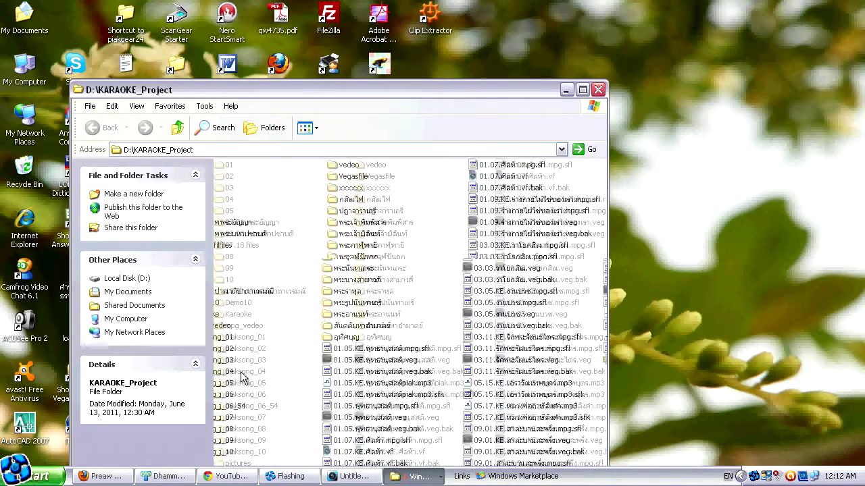
Look inside the mpg_vedeo folder and return to KARAOKE_Project
double_click(236, 327)
click(105, 128)
scroll(259, 362, down, 1)
scroll(259, 362, up, 1)
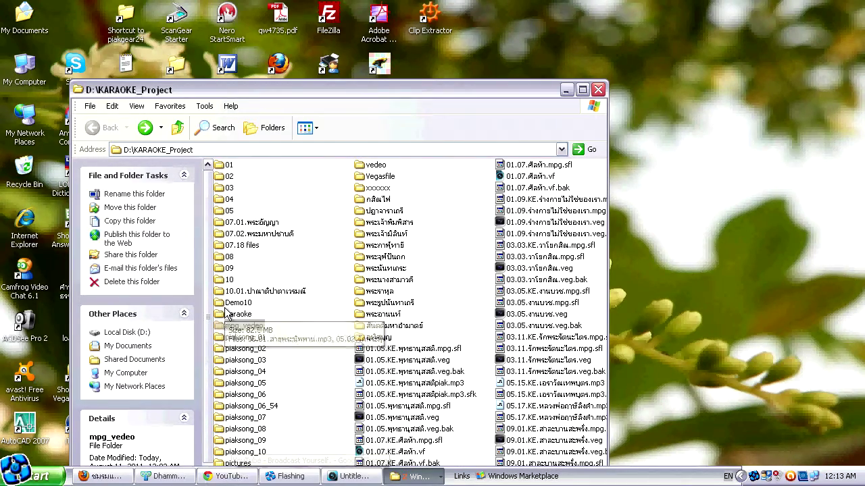
Move the folder window higher on the desktop and open the vedeo subfolder
drag(290, 91, 362, 11)
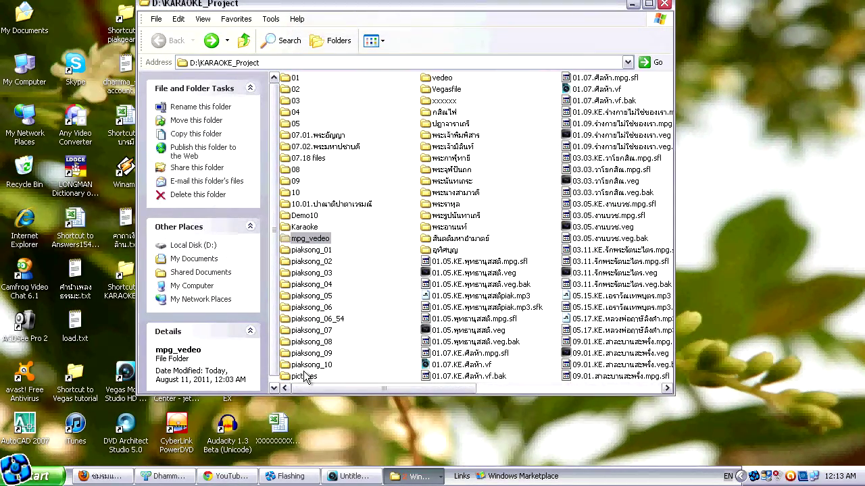
scroll(316, 323, right, 1)
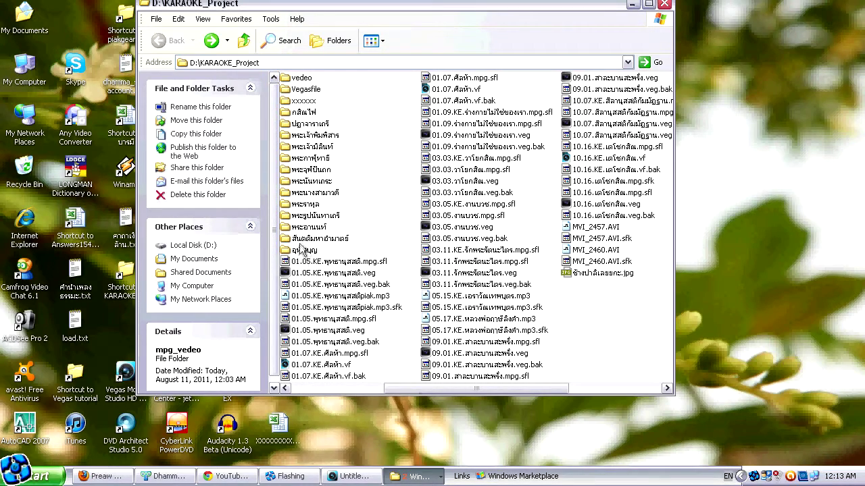
click(304, 79)
double_click(305, 79)
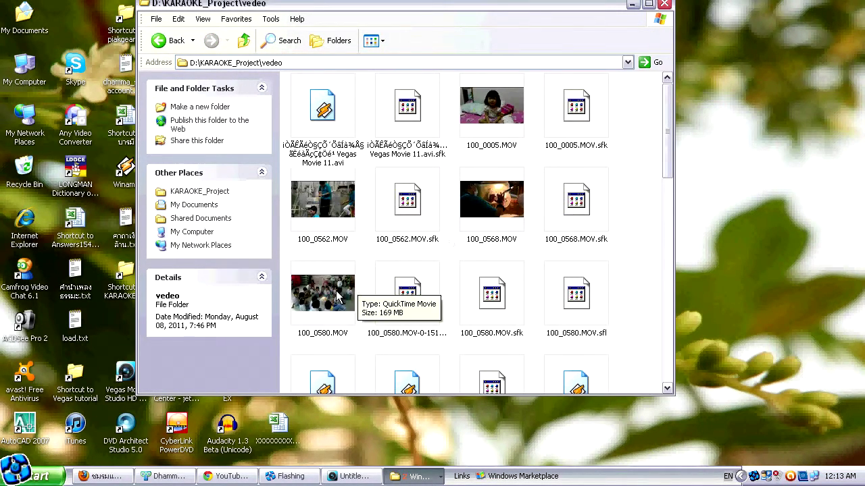
Add 100_0580.MOV from the vedeo folder to the Video Overlay track, switching from the folder window to Vegas Movie Studio
click(343, 323)
click(348, 476)
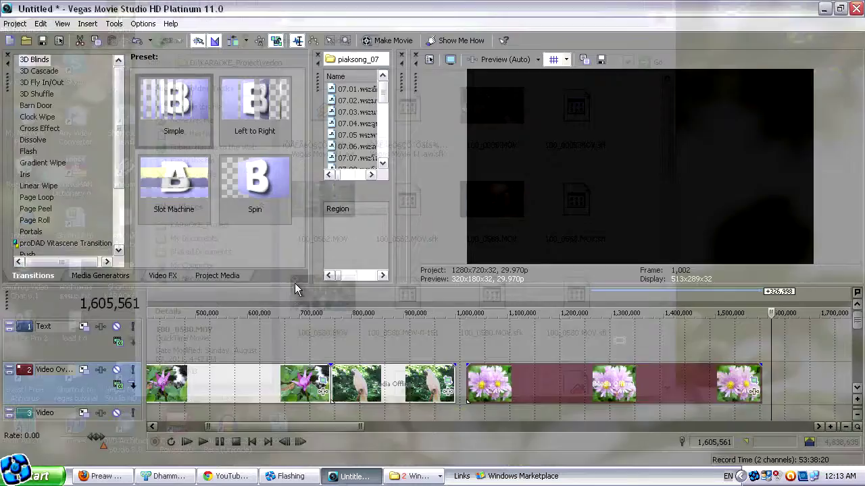
click(220, 389)
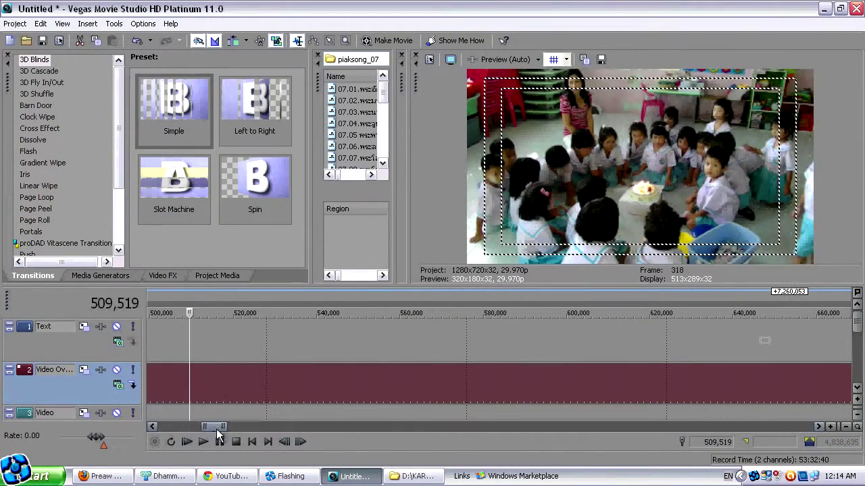
Move the 100_0580 clip to the very start of the Video Overlay track
drag(218, 427, 171, 438)
scroll(497, 395, down, 6)
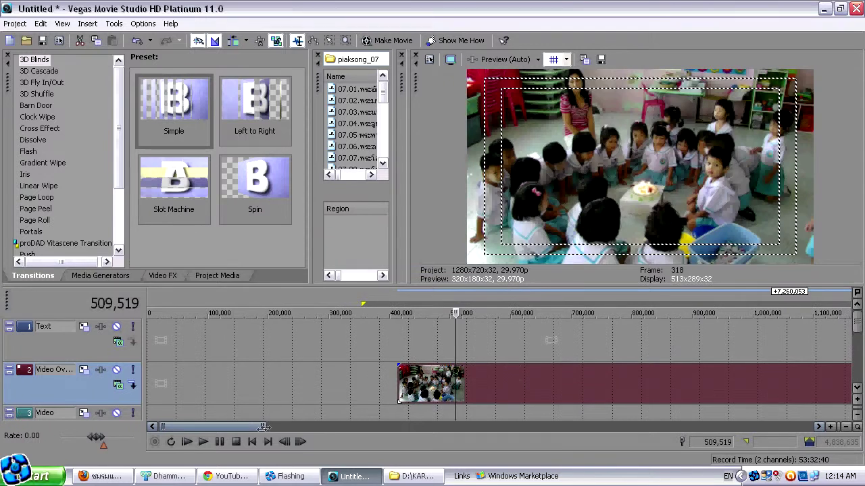
drag(497, 395, 224, 406)
Check frames along the first part of the clip for the point where the camera closes in on the birthday cake
click(153, 388)
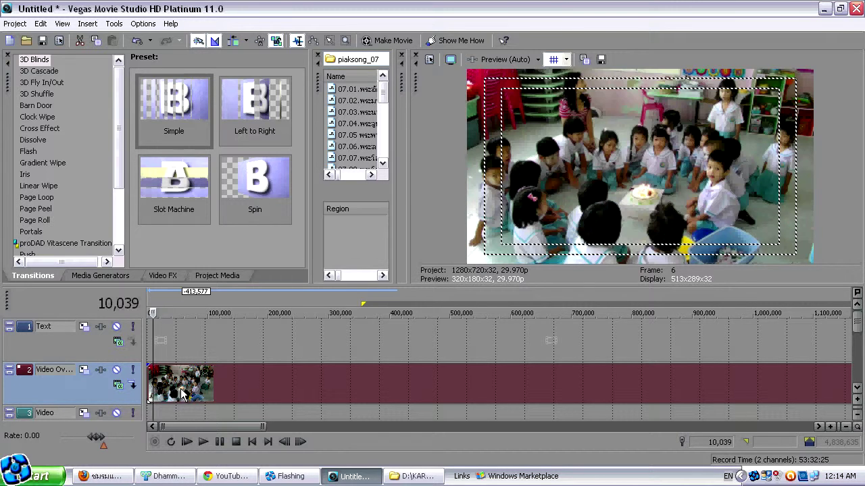
click(250, 383)
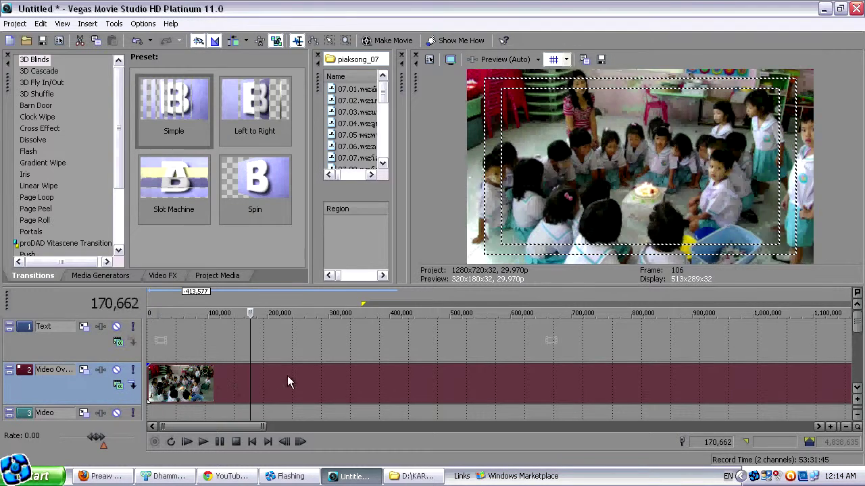
click(430, 382)
click(230, 384)
click(365, 385)
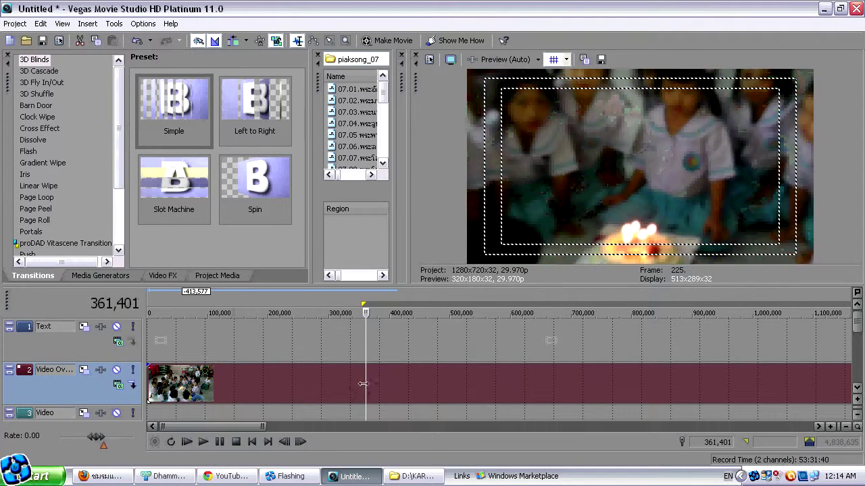
click(327, 385)
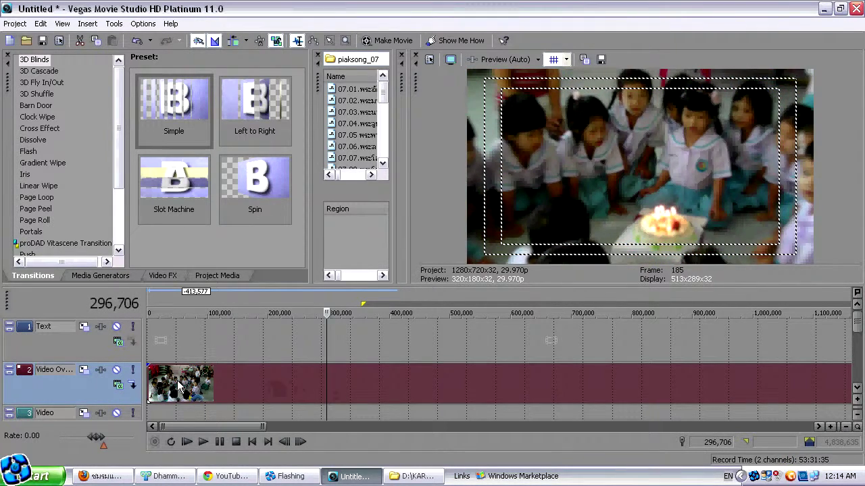
click(178, 384)
click(236, 379)
Play the clip from near its start and pause after the camera's move towards the cake
click(151, 383)
click(203, 442)
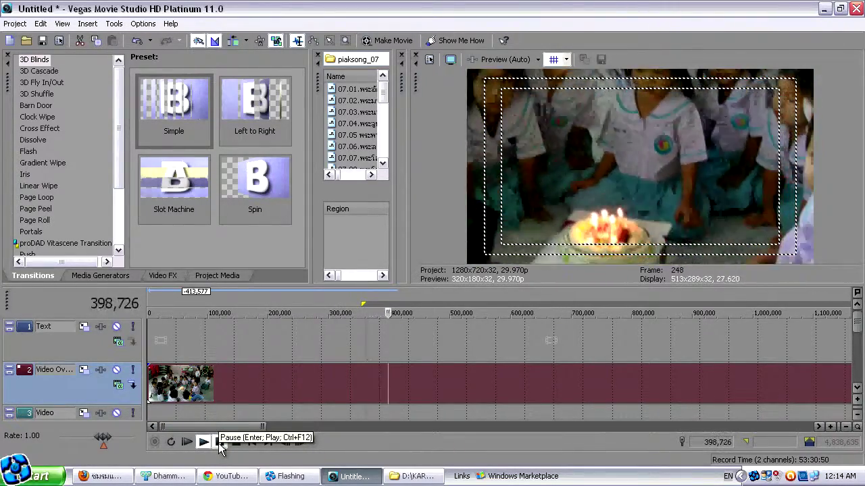
click(220, 442)
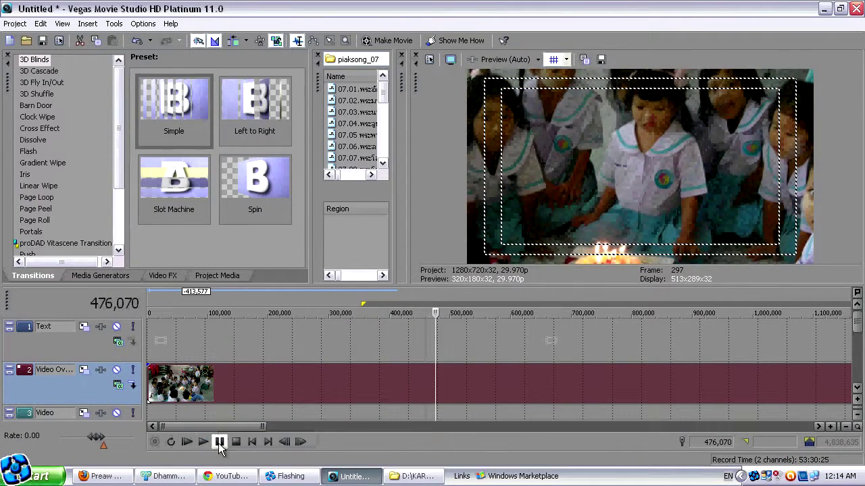
Work back from the cake close-up and step through individual frames to examine where the camera's zoom-in begins
click(377, 392)
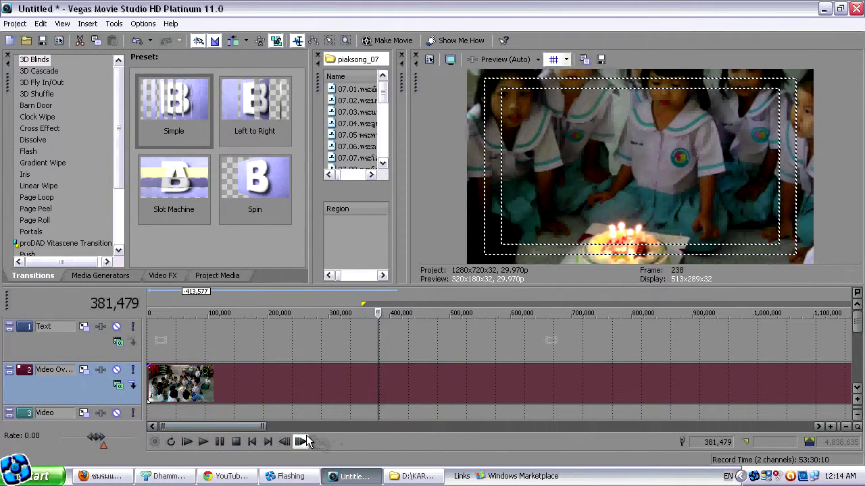
click(354, 389)
click(328, 390)
click(314, 387)
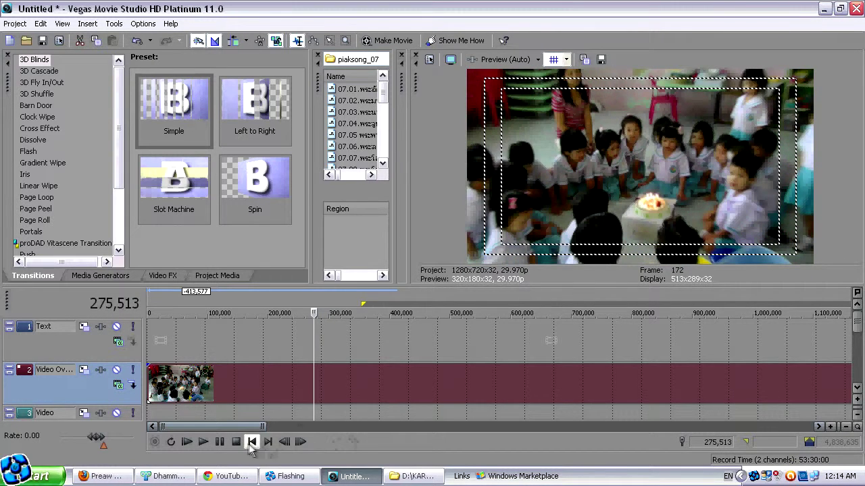
key(Left)
key(Left)
key(Left)
key(Left)
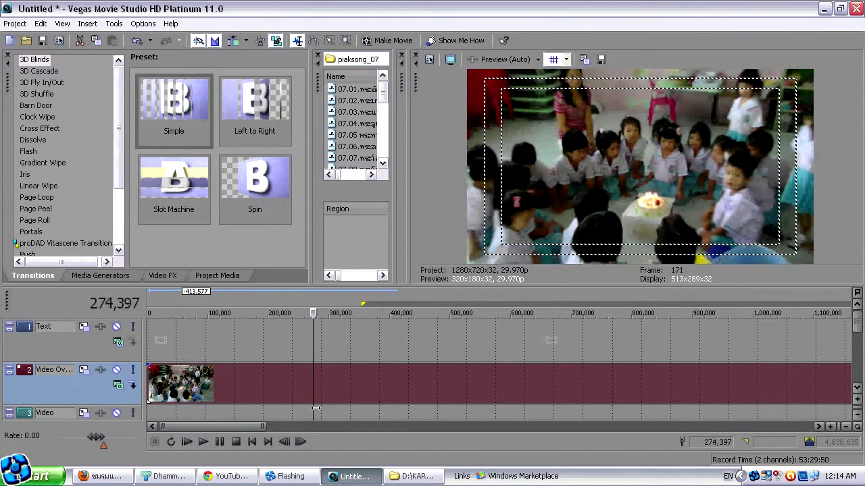
key(Right)
key(Right)
key(Right)
key(Right)
key(Right)
key(Right)
key(Right)
key(Right)
key(Right)
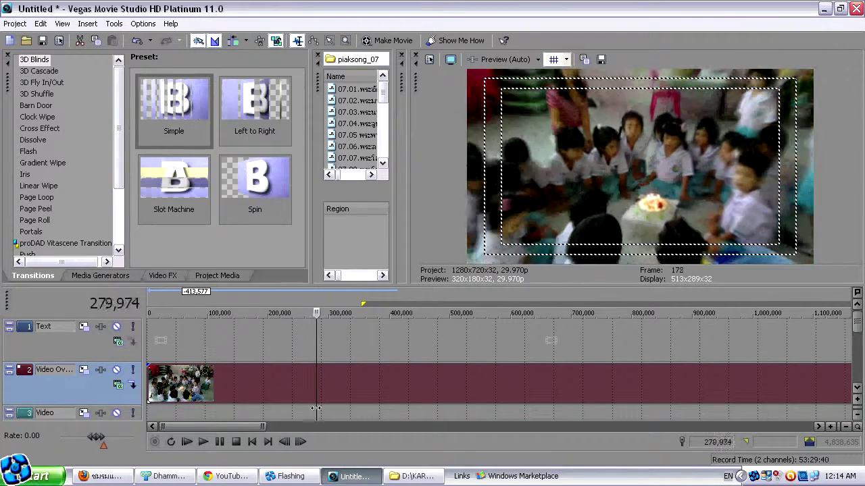
key(Right)
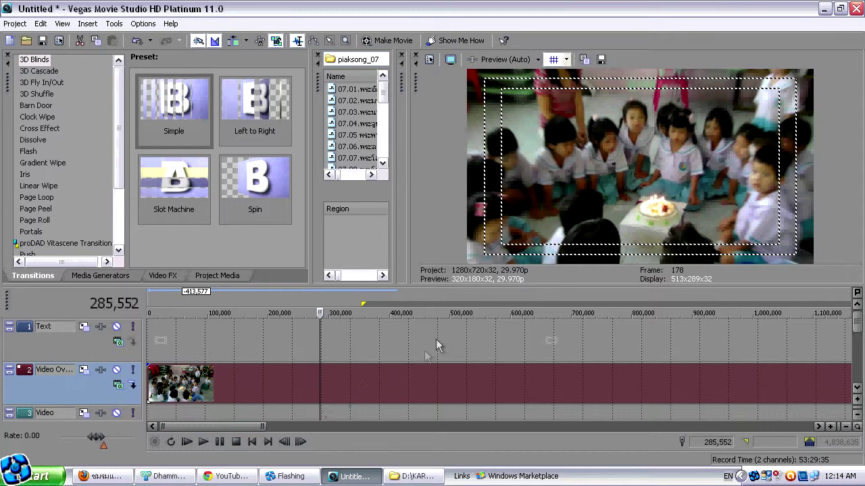
Open Event Pan/Crop for the 100_0580 clip, scrub through its keyframe timeline to the cake close-up, and close it
drag(262, 429, 359, 429)
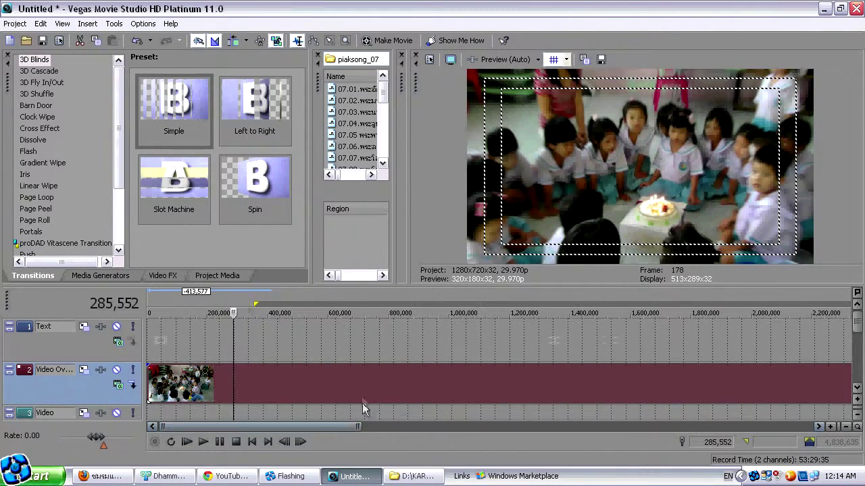
right_click(357, 385)
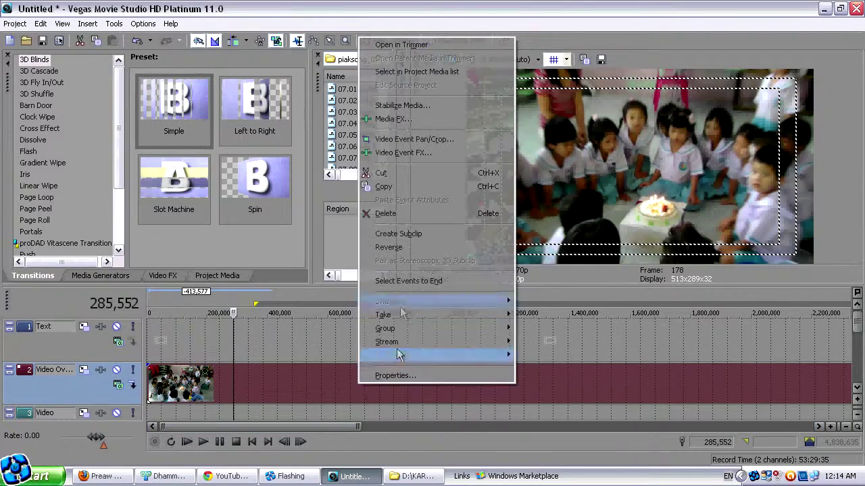
click(392, 139)
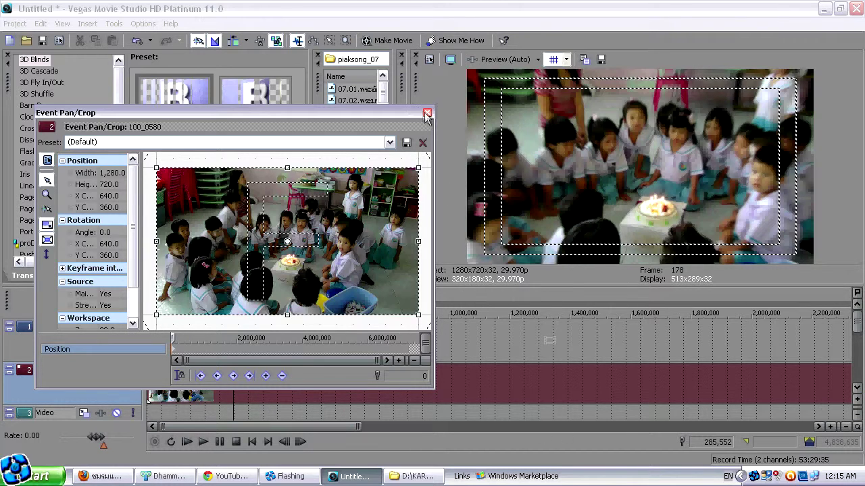
drag(176, 338, 257, 338)
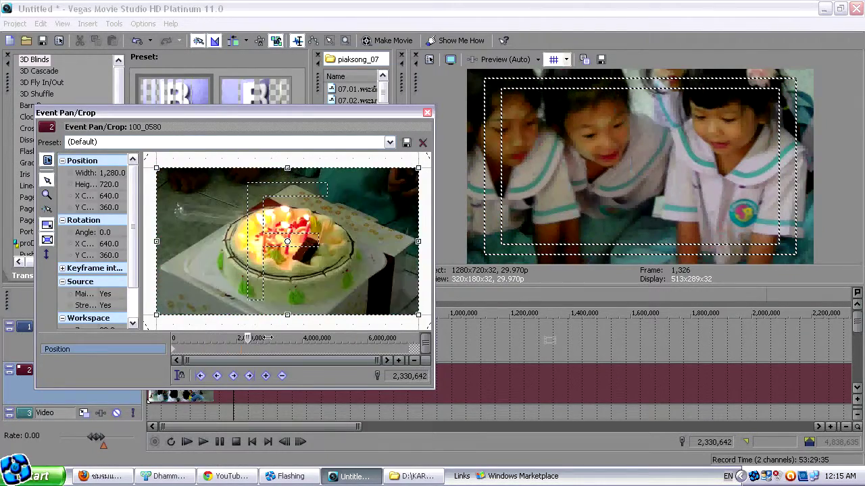
drag(257, 337, 247, 338)
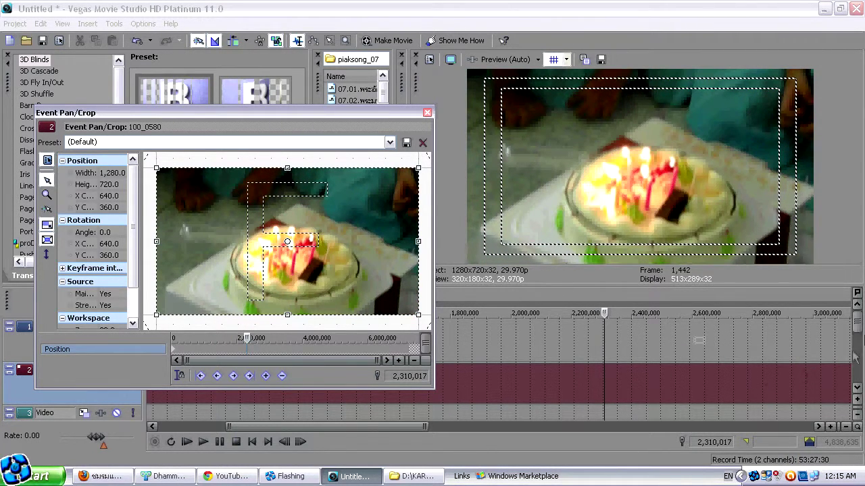
click(427, 113)
Check frames farther along the clip that show the children, and return to the clip's beginning
click(320, 398)
click(274, 389)
click(233, 387)
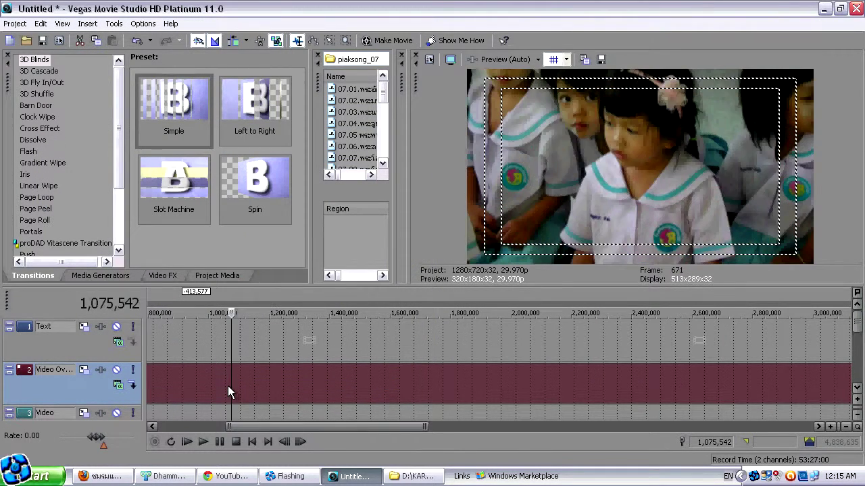
click(219, 383)
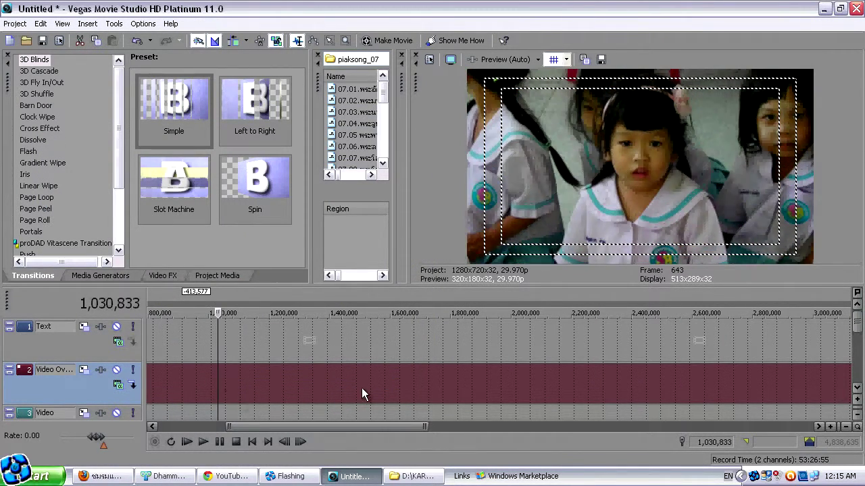
drag(273, 425, 208, 425)
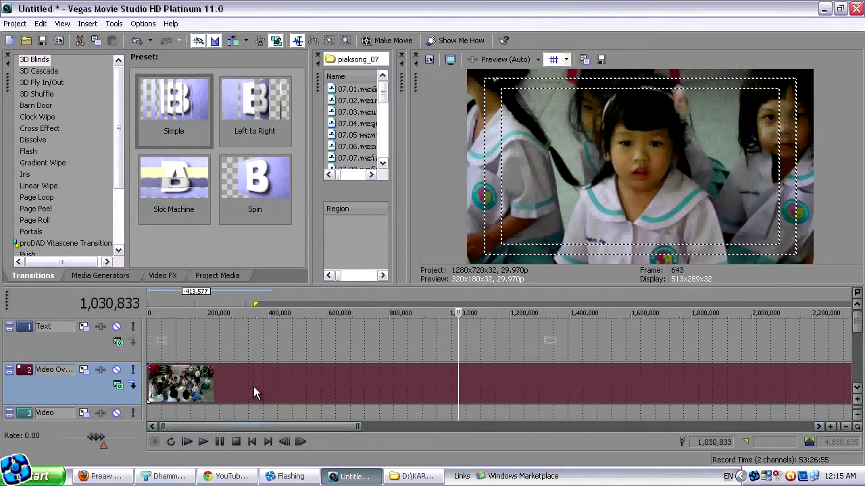
Compare frames around the camera's zoom-in on the cake, from the wide shot to the close-up
click(254, 386)
click(300, 385)
click(336, 385)
click(248, 385)
click(203, 386)
click(235, 384)
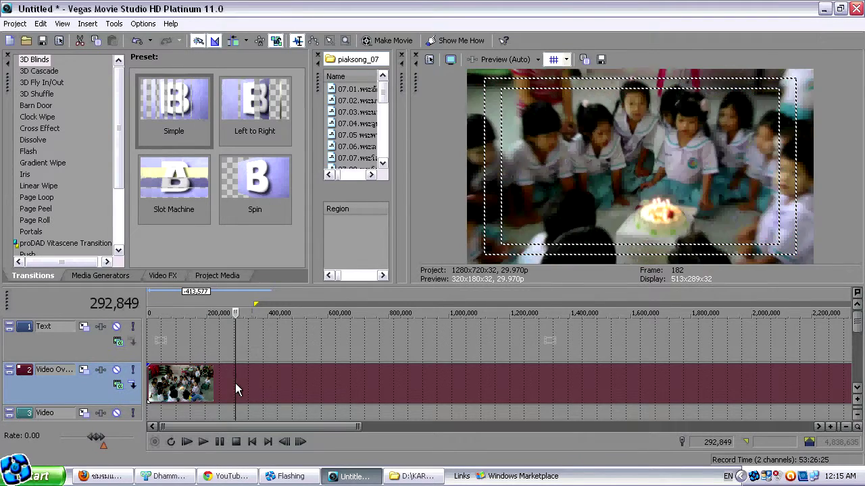
click(252, 385)
click(221, 384)
click(234, 383)
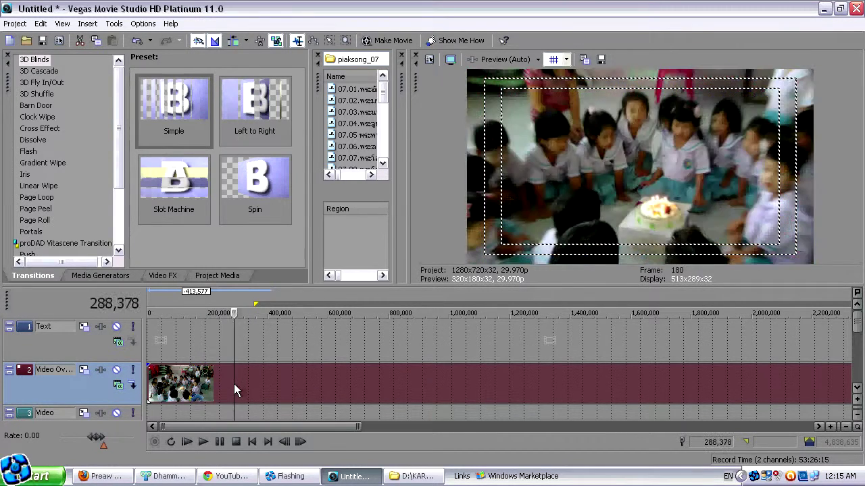
Check the clip's Event Pan/Crop with the timeline cursor at frame 281, and split the clip at that cake close-up frame
click(249, 383)
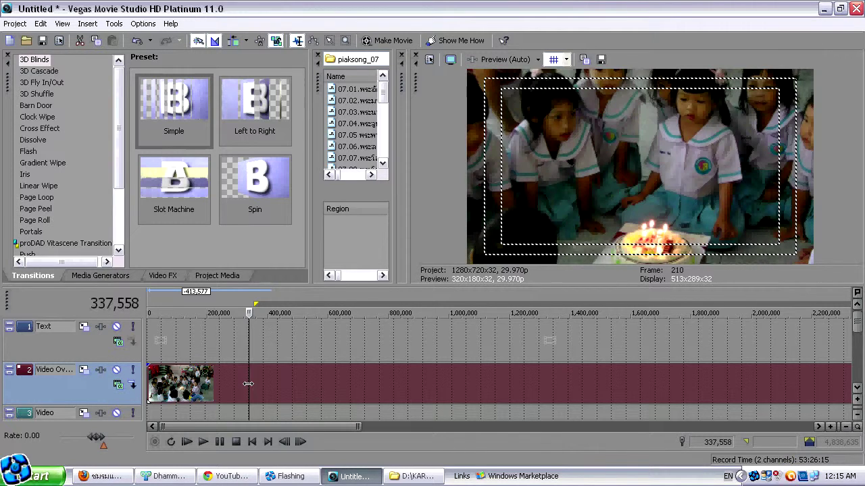
click(270, 382)
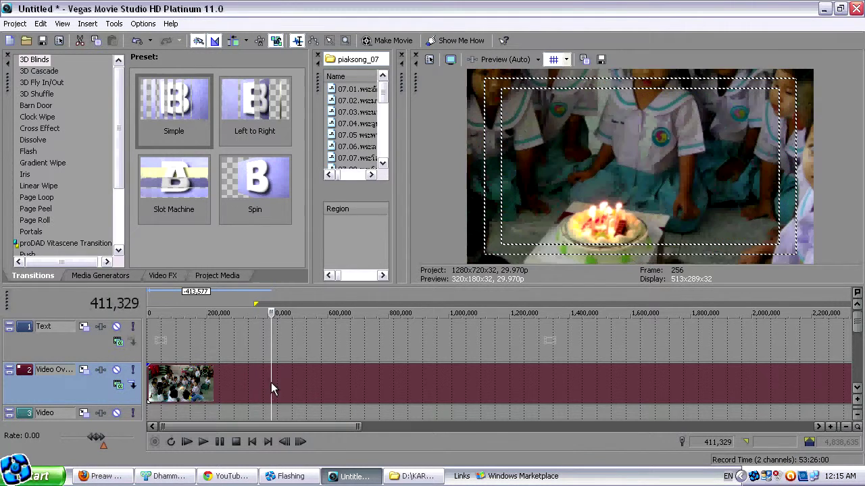
click(283, 387)
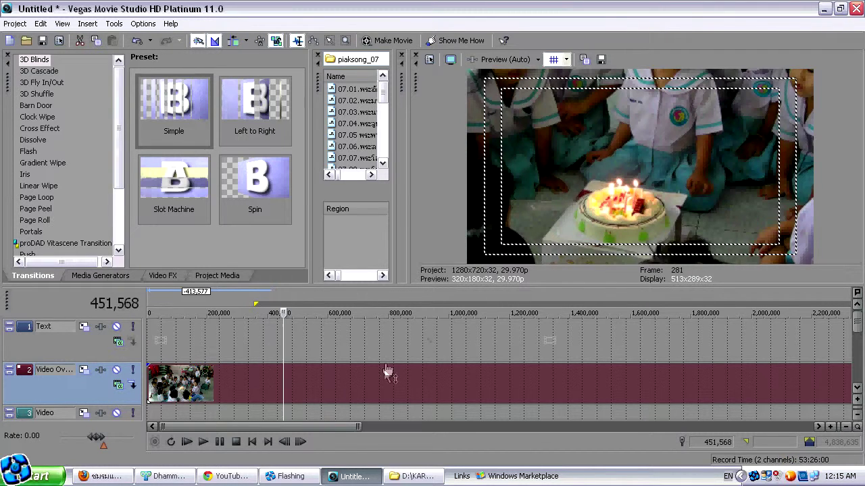
right_click(295, 387)
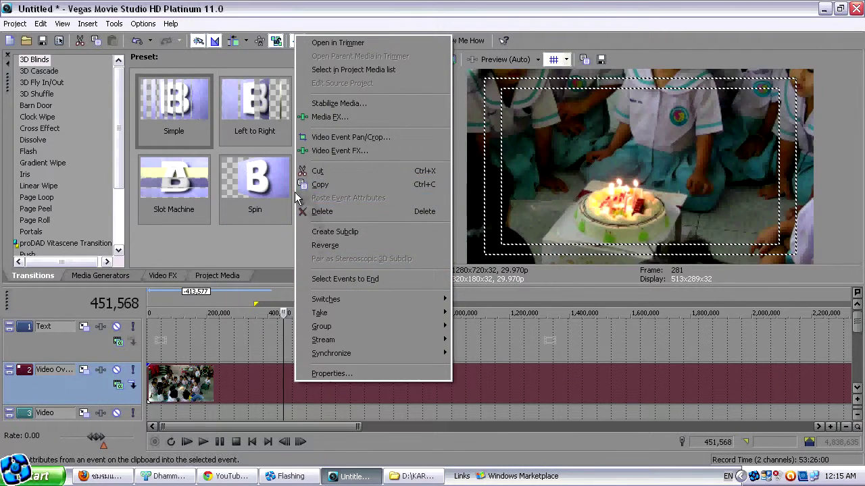
click(309, 139)
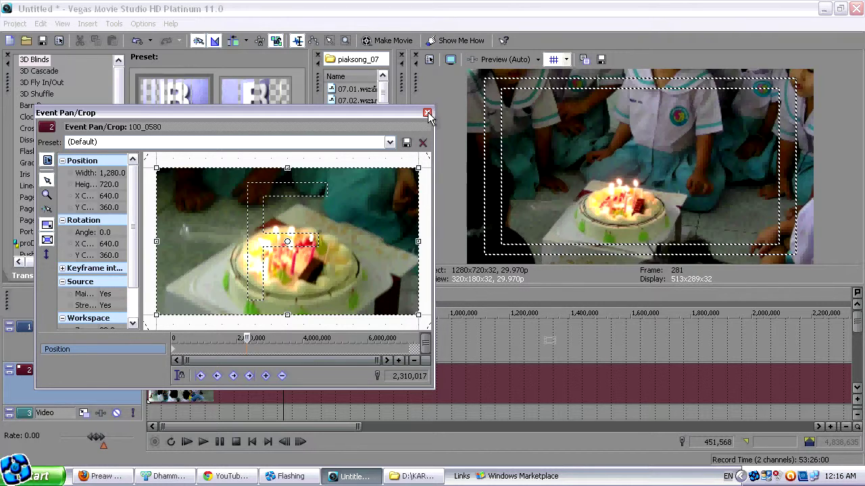
click(427, 114)
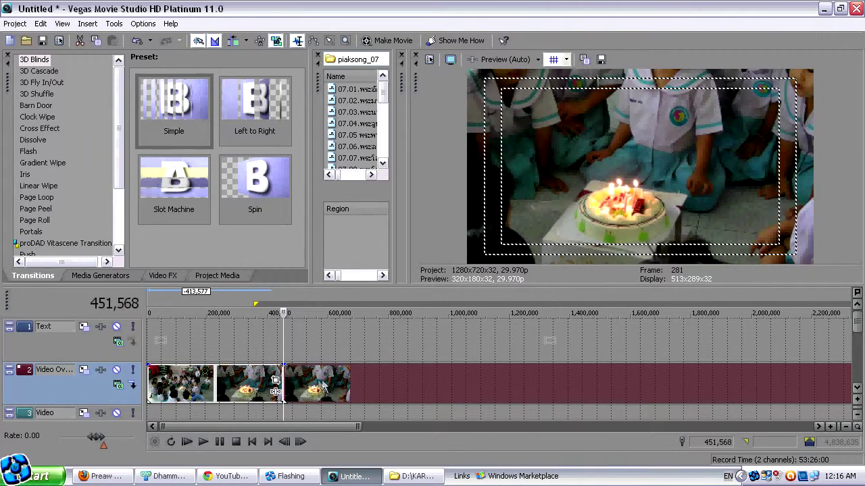
Play the split clip through the cake zoom-in, stop, and check frames of the first piece back to the wide shot
click(219, 444)
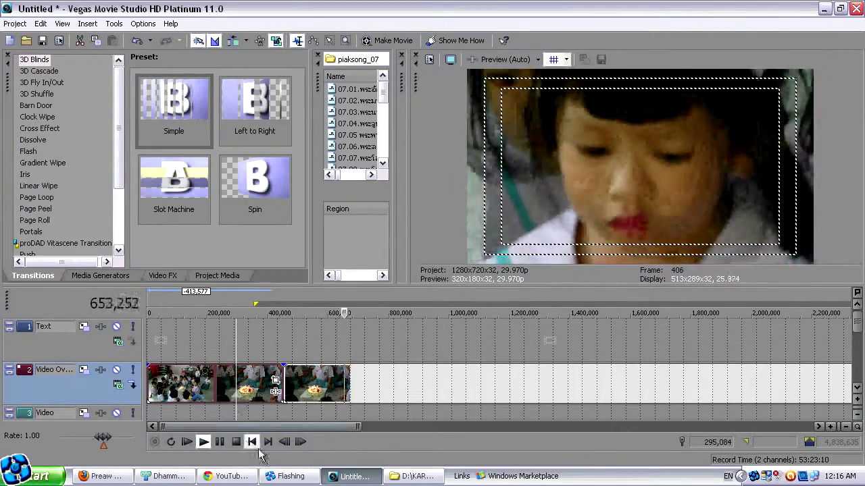
click(205, 443)
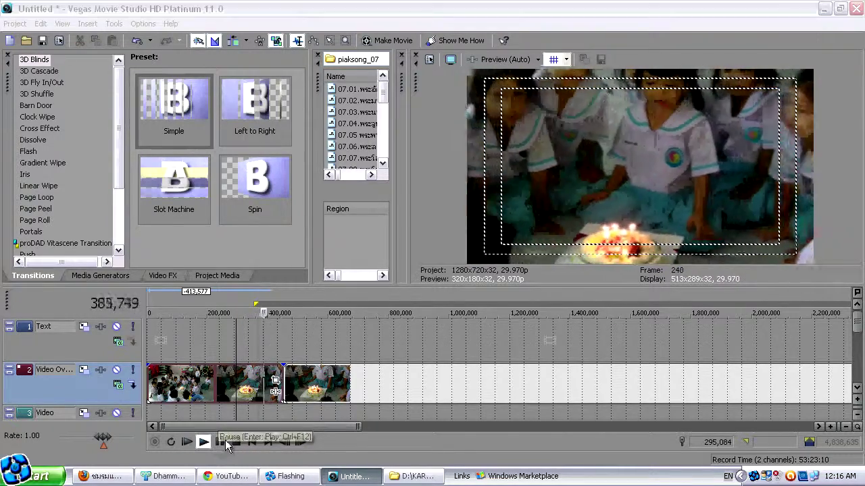
click(236, 442)
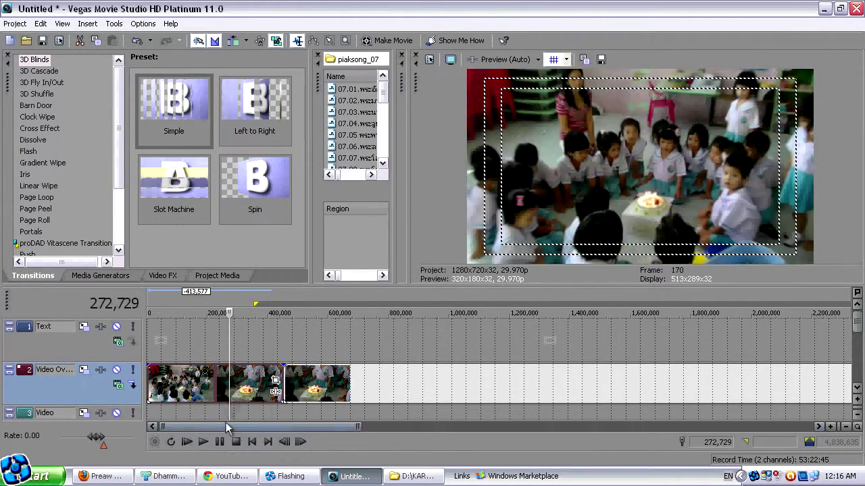
click(243, 394)
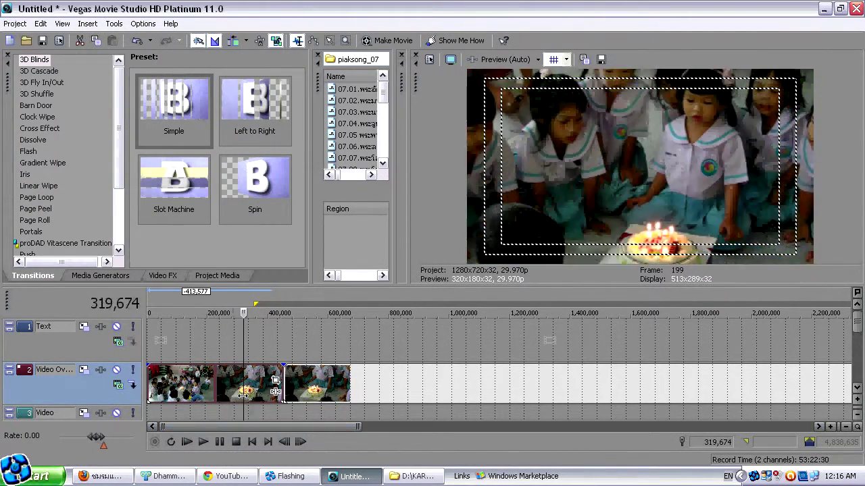
click(238, 396)
click(217, 398)
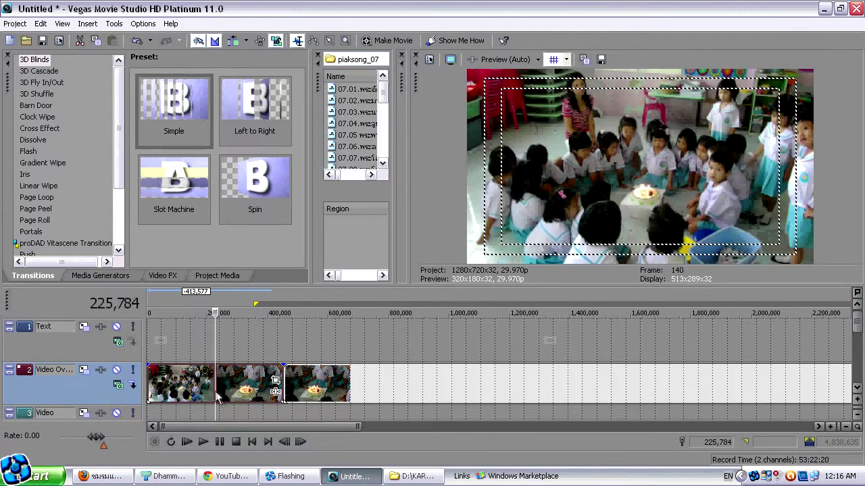
In the middle cake clip's Event Pan/Crop, add a keyframe at 77,613 and apply the 16:9 Widescreen TV aspect ratio preset
click(250, 395)
click(275, 382)
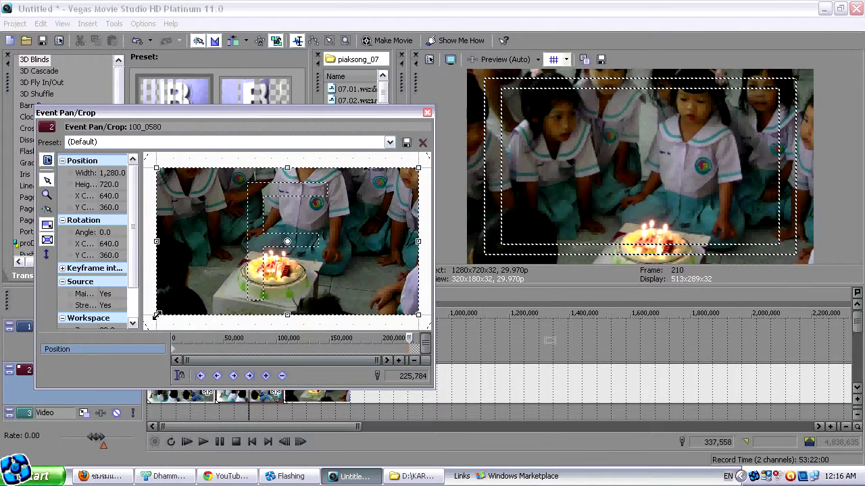
drag(408, 337, 253, 338)
click(267, 376)
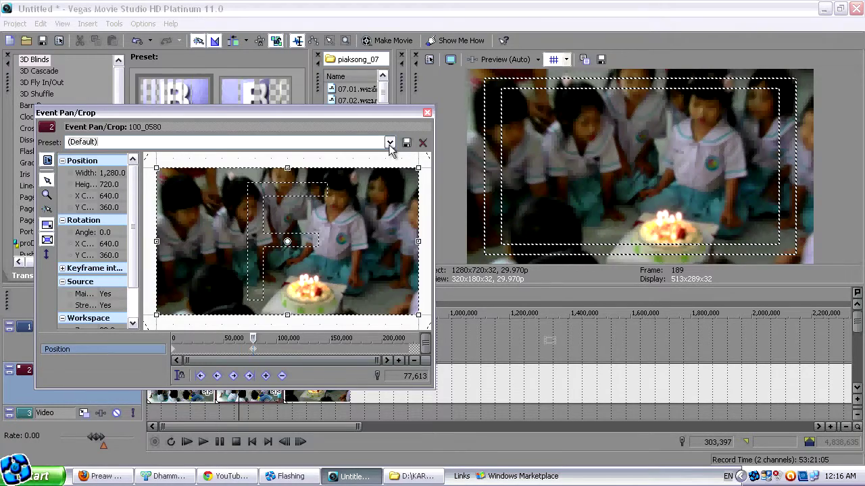
click(389, 144)
click(135, 181)
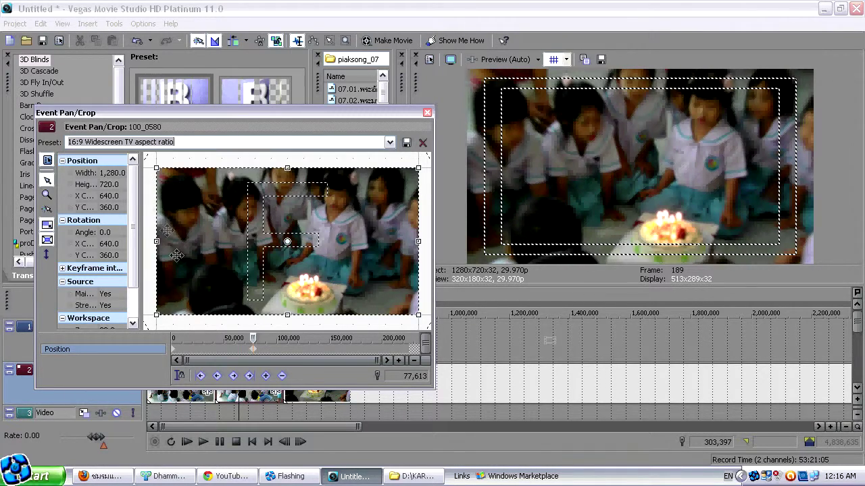
Shrink the crop frame at that keyframe to about 460 × 259 and centre it over the cake at about 762, 548
drag(155, 316, 208, 286)
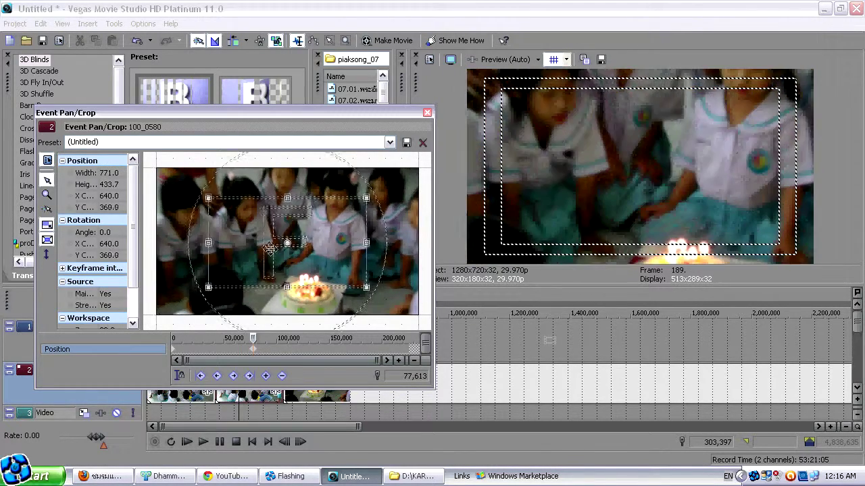
drag(289, 247, 288, 283)
drag(208, 322, 240, 304)
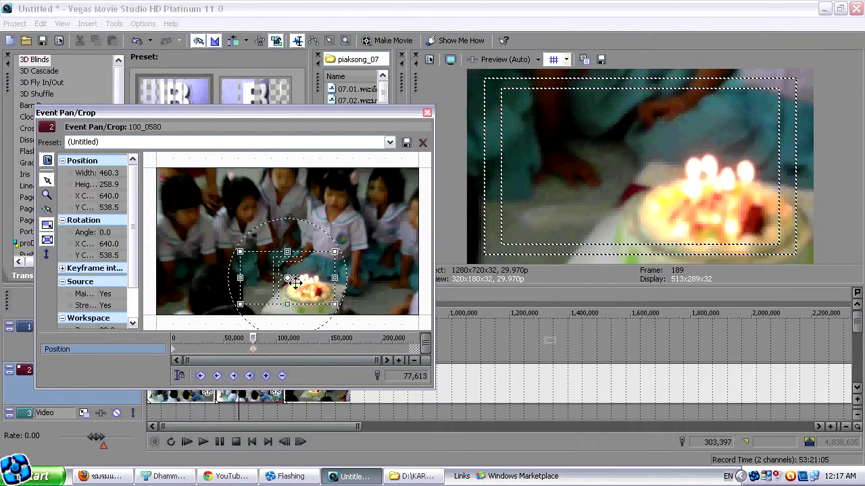
drag(251, 277, 276, 280)
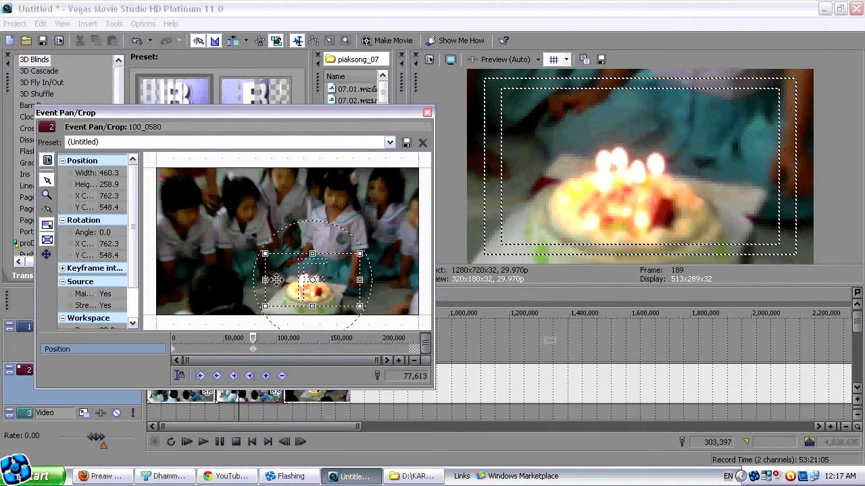
Recentre the crop frame on the moving cake with keyframes at 135,984 (about 666, 605) and 186,015 (about 541, 562), and close Event Pan/Crop
drag(255, 341, 314, 348)
double_click(314, 349)
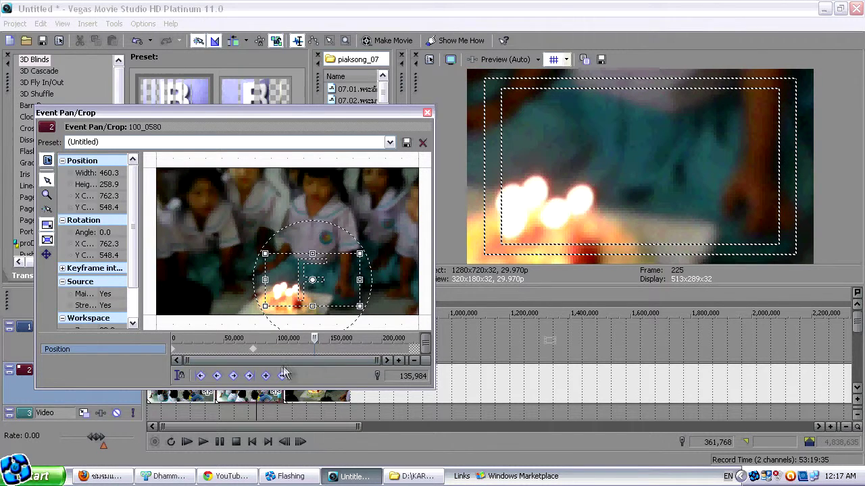
drag(317, 280, 297, 292)
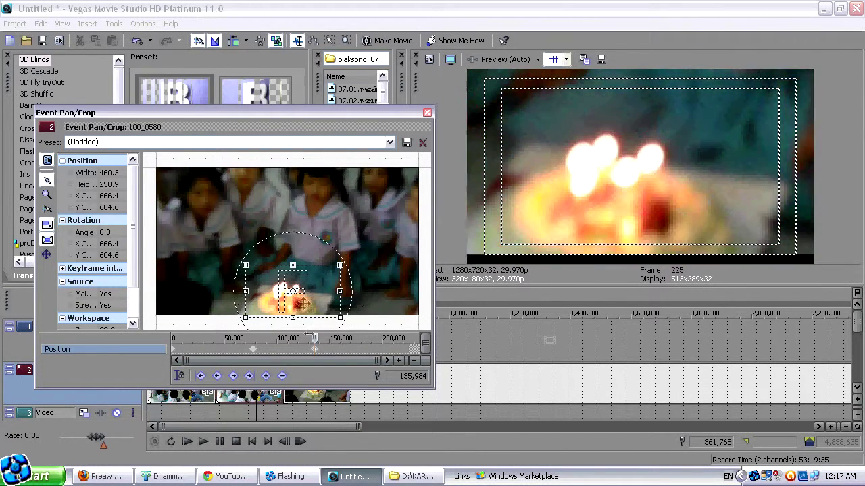
drag(314, 338, 367, 338)
click(306, 301)
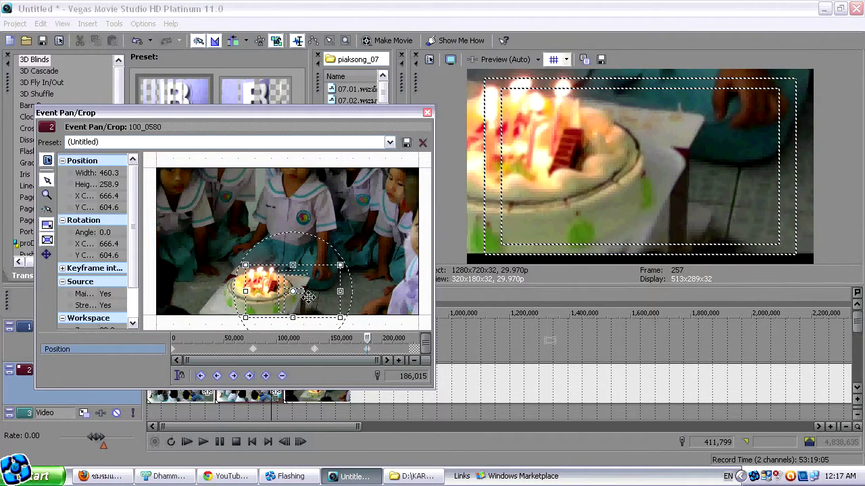
drag(306, 298, 280, 288)
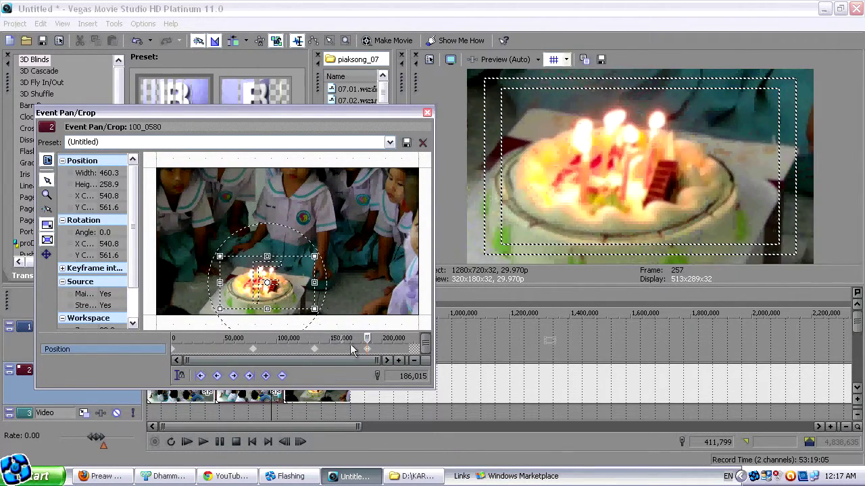
click(427, 112)
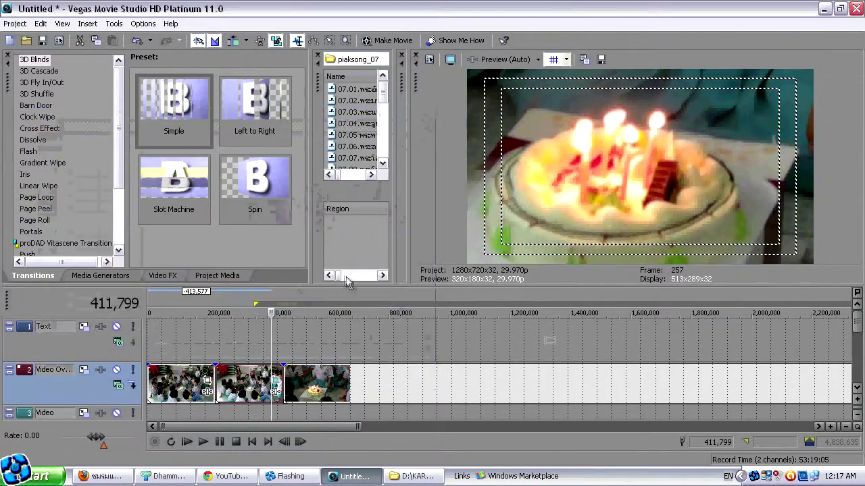
Play the overlay clips from midway through the first piece to review the cake zoom, and pause in the last piece
click(181, 382)
click(202, 443)
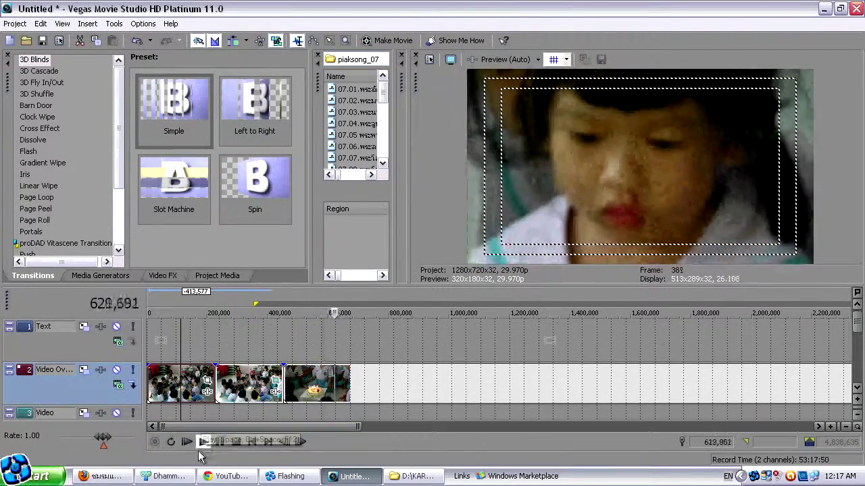
click(220, 442)
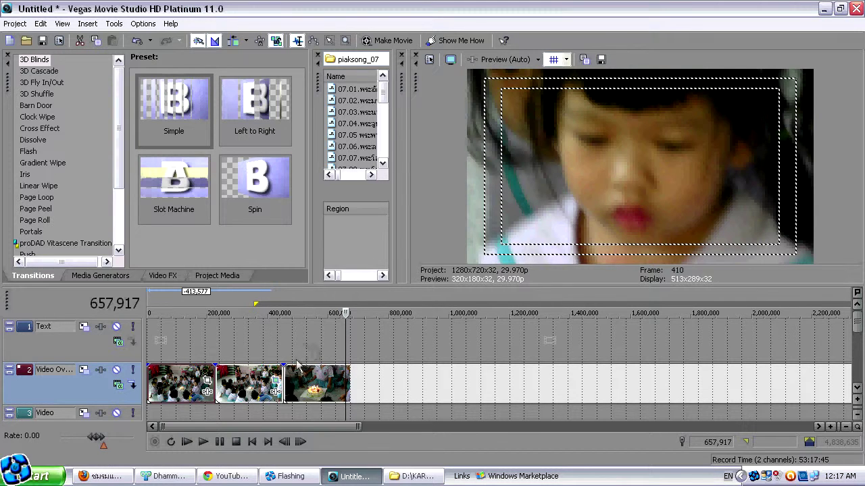
Place the lotus photo 100_1253.JPG from the pictures folder on the Text track, close the folder window, and delete the Video Overlay track
click(413, 477)
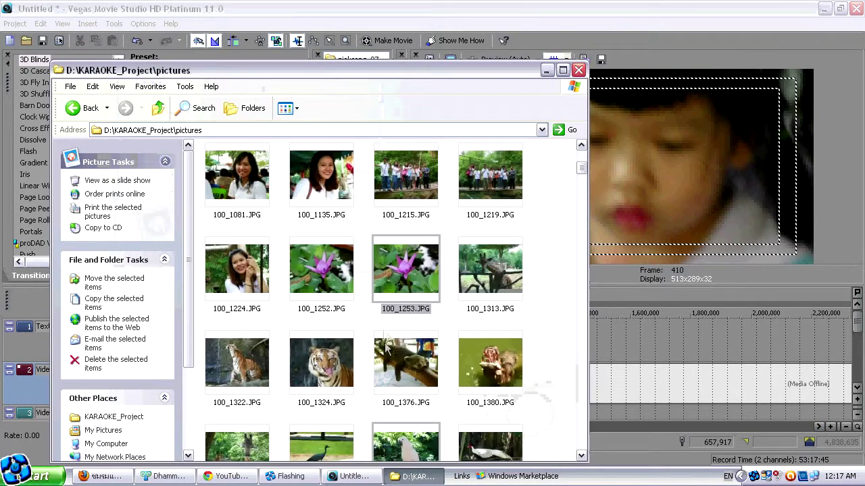
click(412, 280)
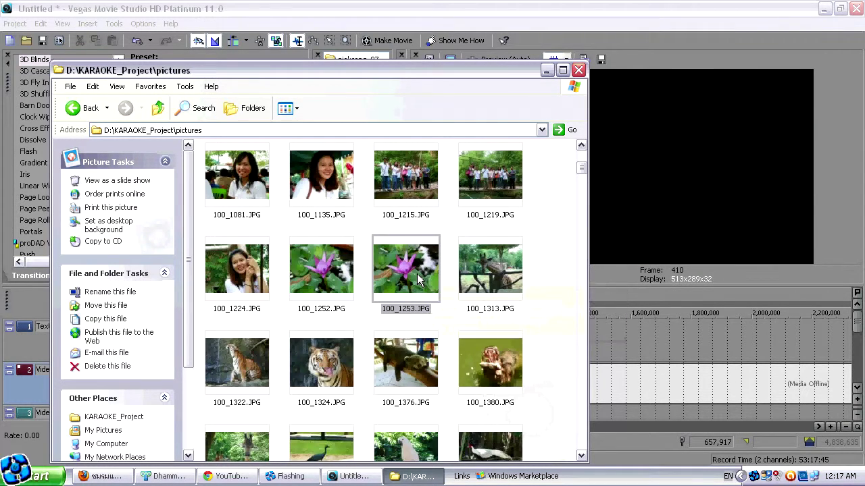
drag(420, 280, 632, 340)
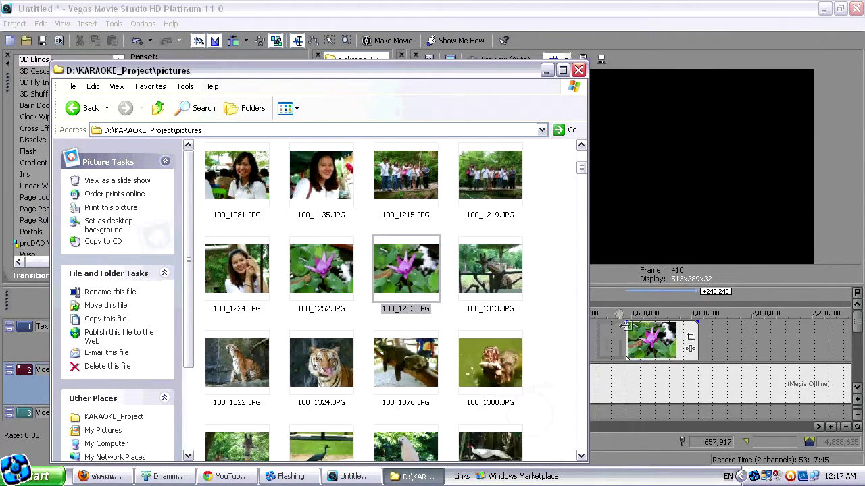
click(579, 70)
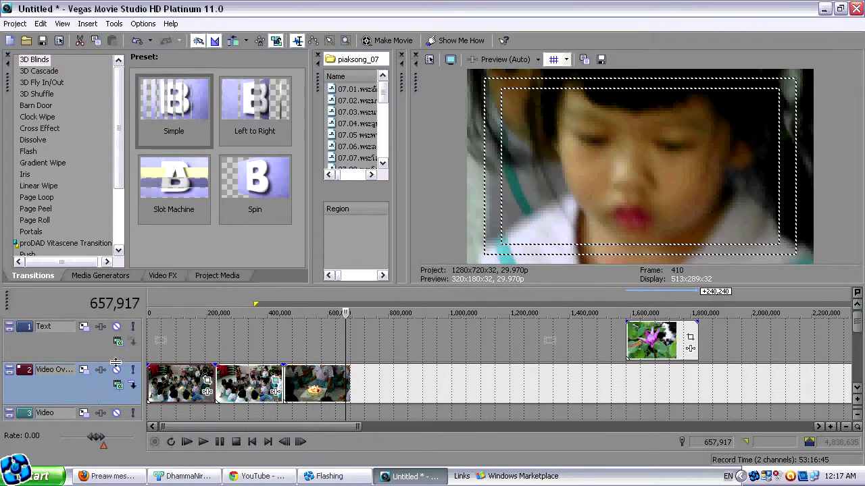
key(Delete)
Lengthen the lotus photo event at both ends and shift it slightly earlier, spanning about 200,000 to 2,150,000 on the Text track
drag(689, 341, 669, 342)
click(279, 351)
click(223, 338)
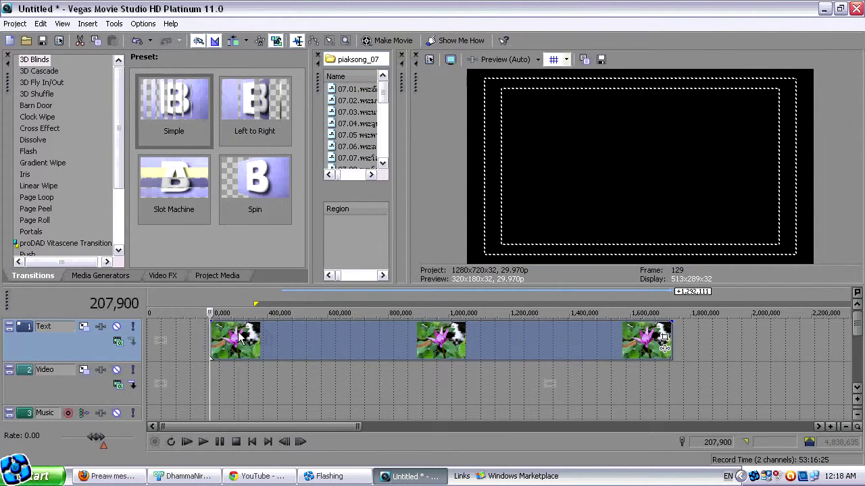
click(237, 337)
drag(671, 331, 800, 335)
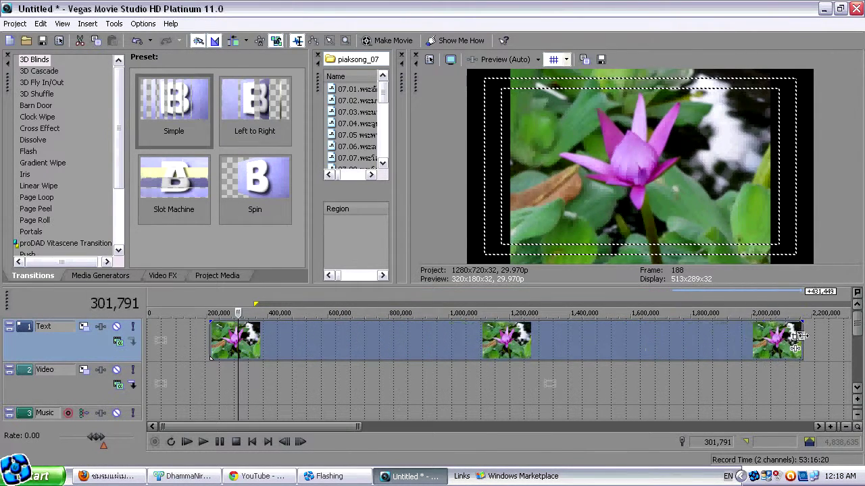
drag(350, 331, 348, 331)
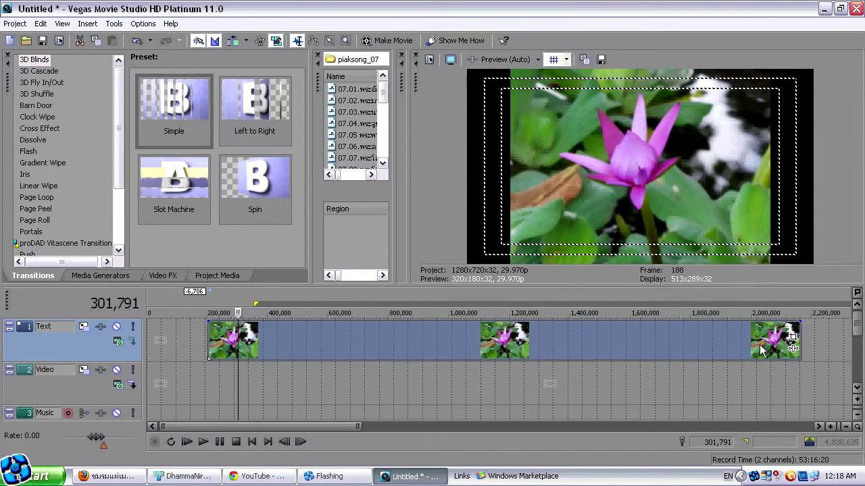
Apply the 16:9 Widescreen TV aspect ratio preset to the lotus photo, and shrink its crop frame to about 888 × 499 at 591,371
click(793, 338)
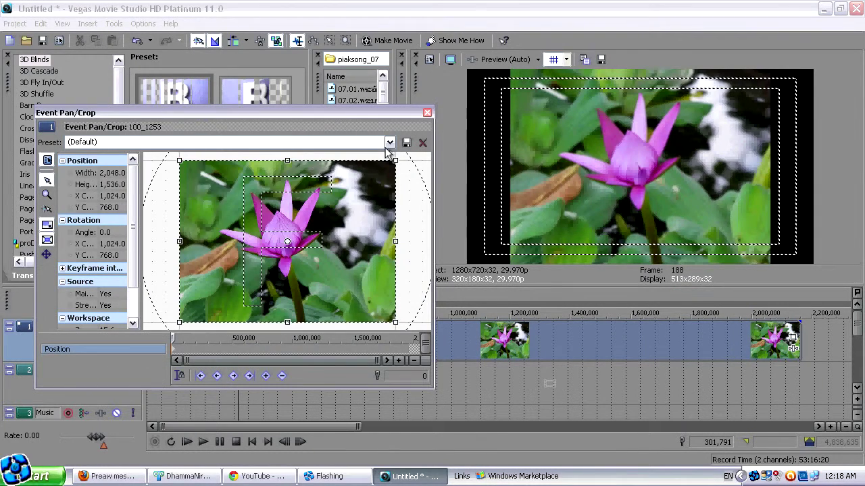
click(389, 143)
click(156, 183)
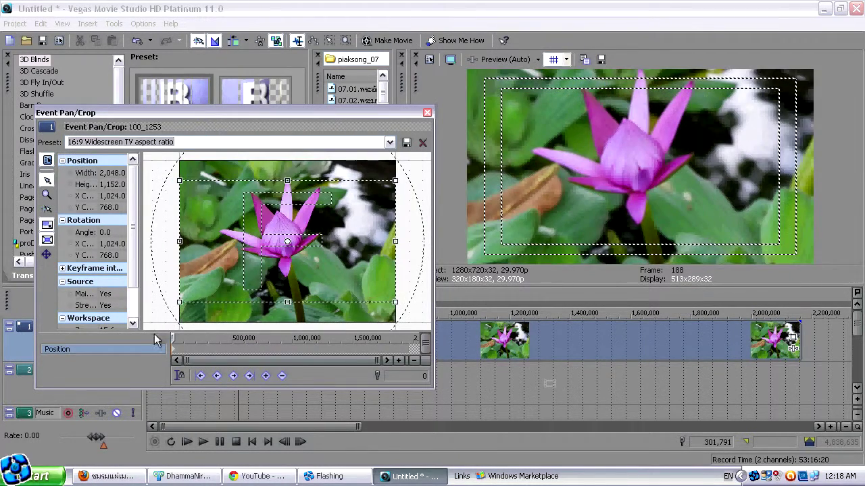
drag(174, 337, 227, 338)
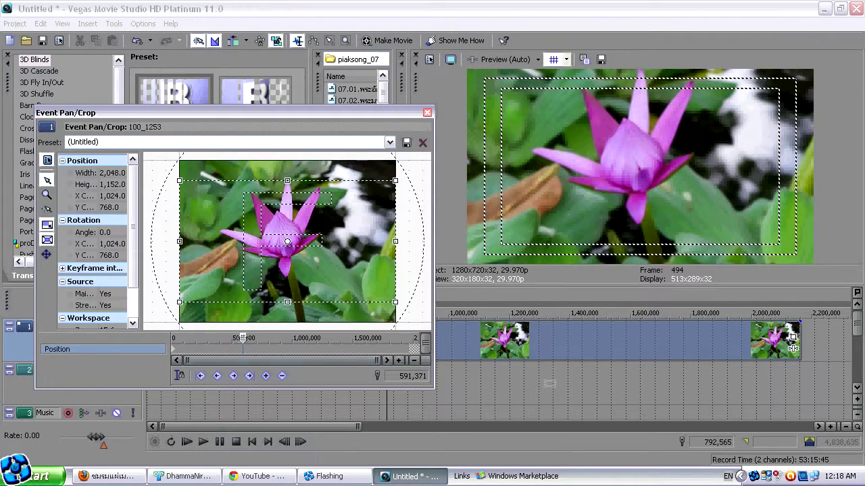
drag(181, 306, 213, 270)
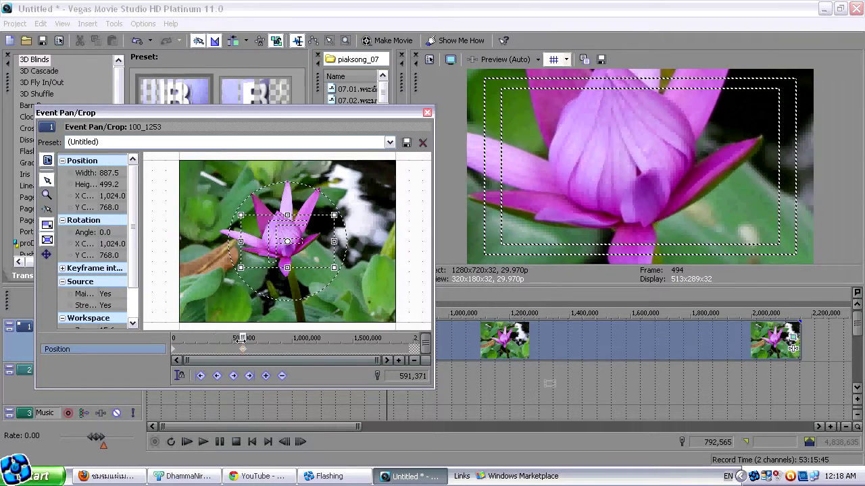
Add a zoom-out keyframe at 1,249,691 using the 16:9 Widescreen TV aspect ratio preset, and close Event Pan/Crop
drag(352, 344, 323, 343)
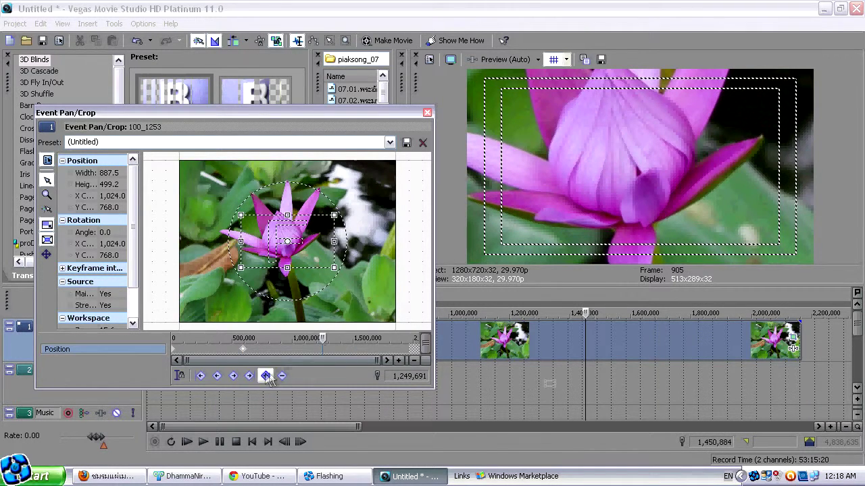
click(390, 143)
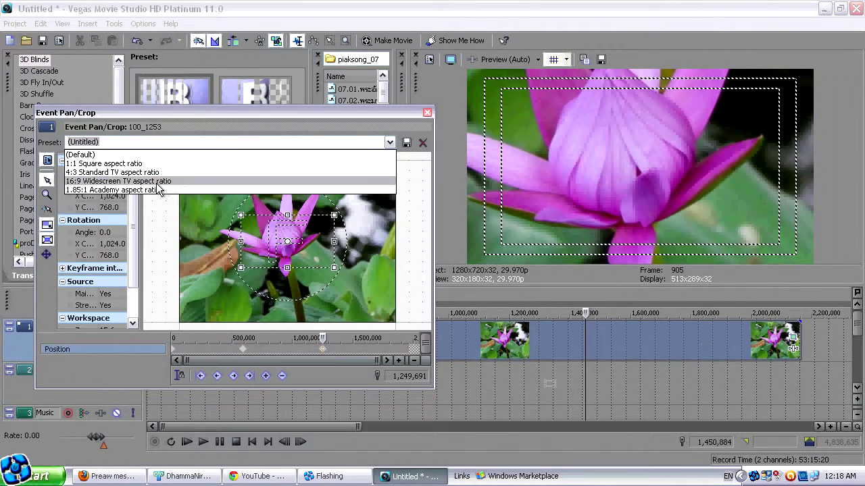
click(115, 179)
click(427, 112)
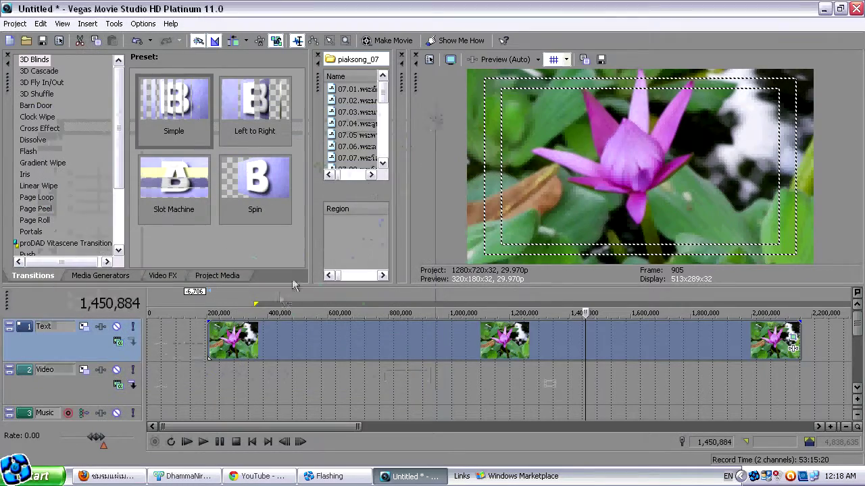
Play the lotus photo event from its start to review the zoom-in, and pause partway through
click(207, 351)
click(202, 442)
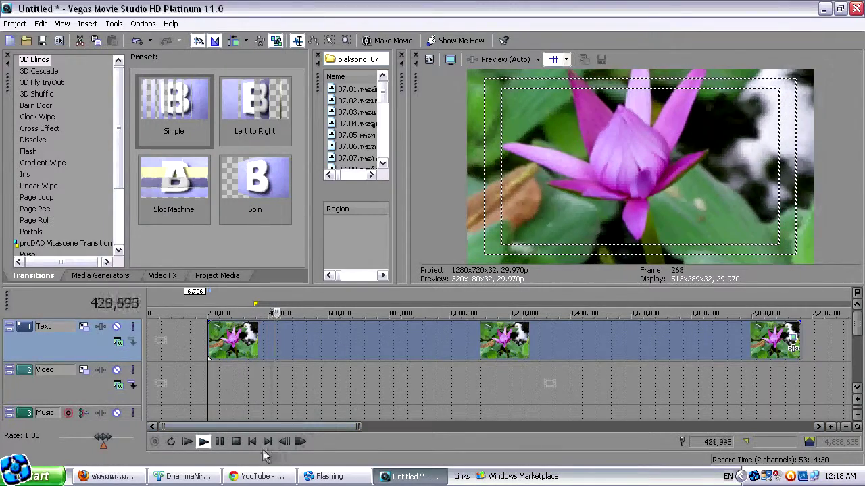
click(218, 443)
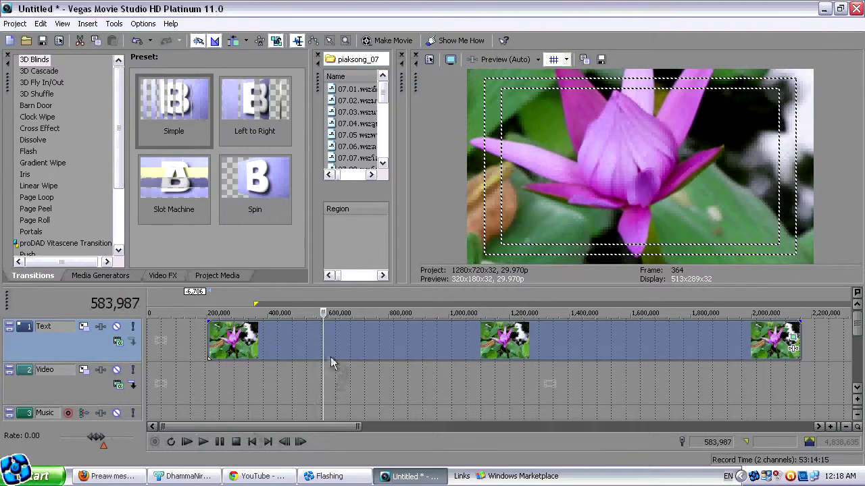
Split the lotus photo event at 583,987 and delete the part after the split
key(s)
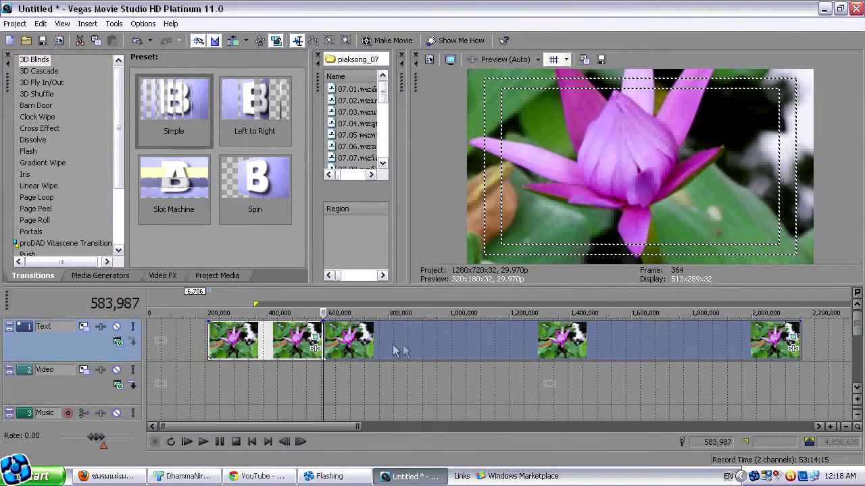
click(404, 345)
key(Delete)
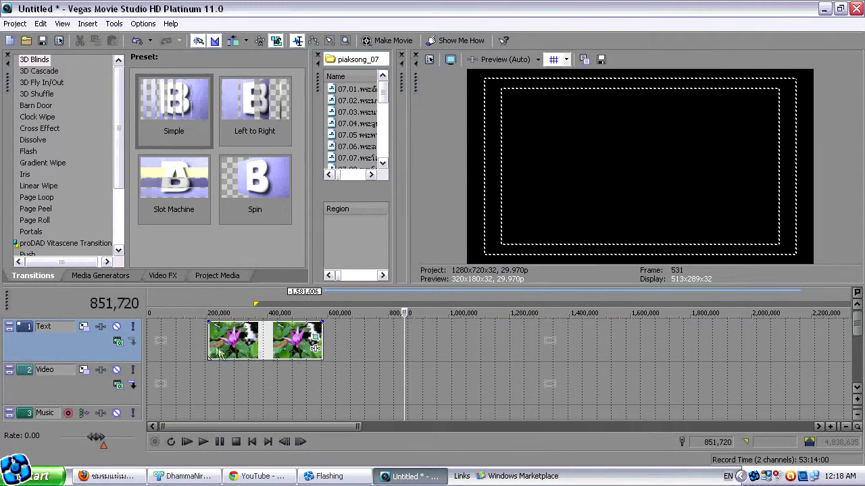
Play the shortened lotus photo event from its start, pause past its end, and check the frame near its middle
click(209, 348)
click(202, 442)
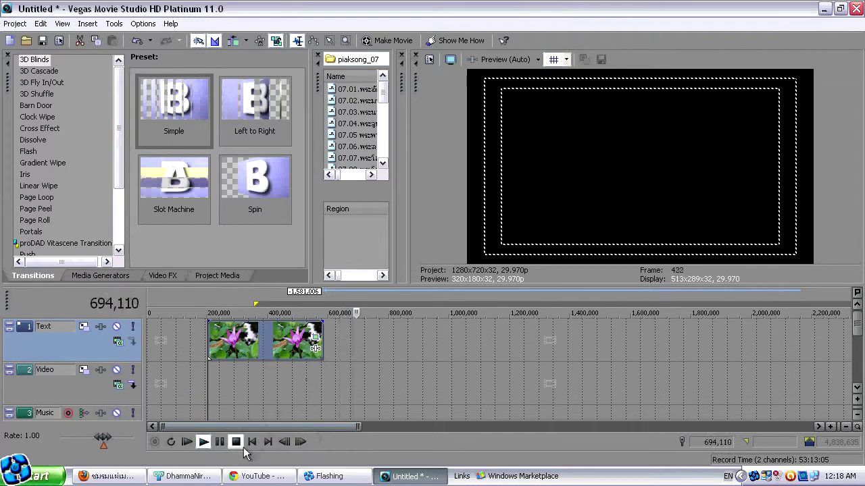
click(219, 442)
click(276, 341)
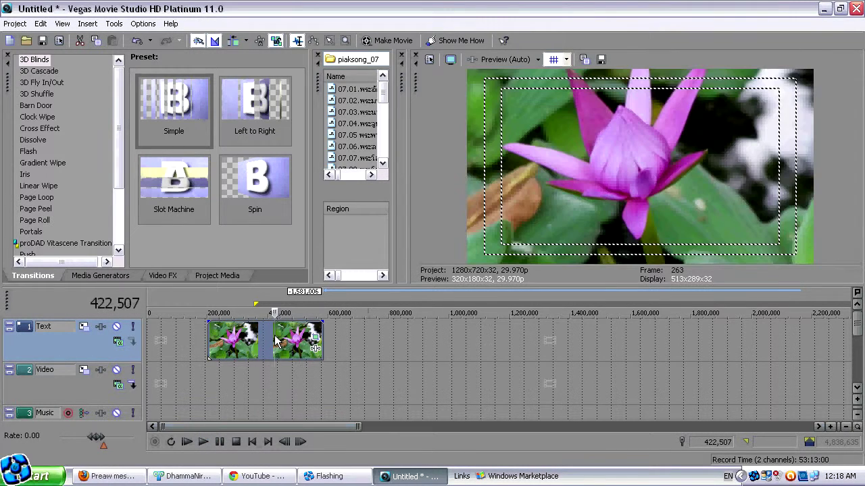